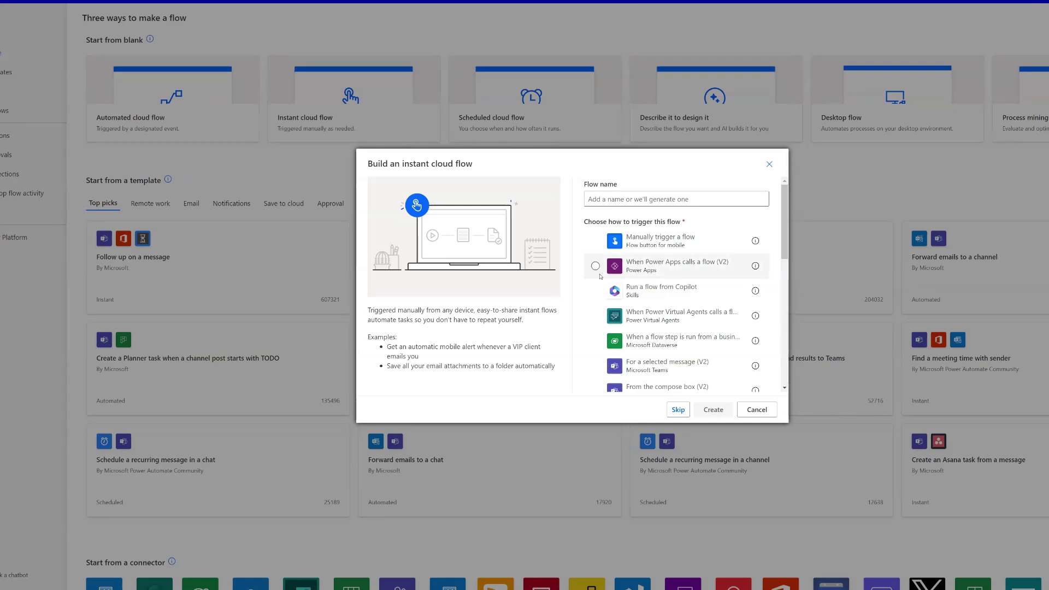
Step: Create an instant cloud flow triggered by Manually trigger a flow
{"action": "left_click", "coordinate": [634, 240]}
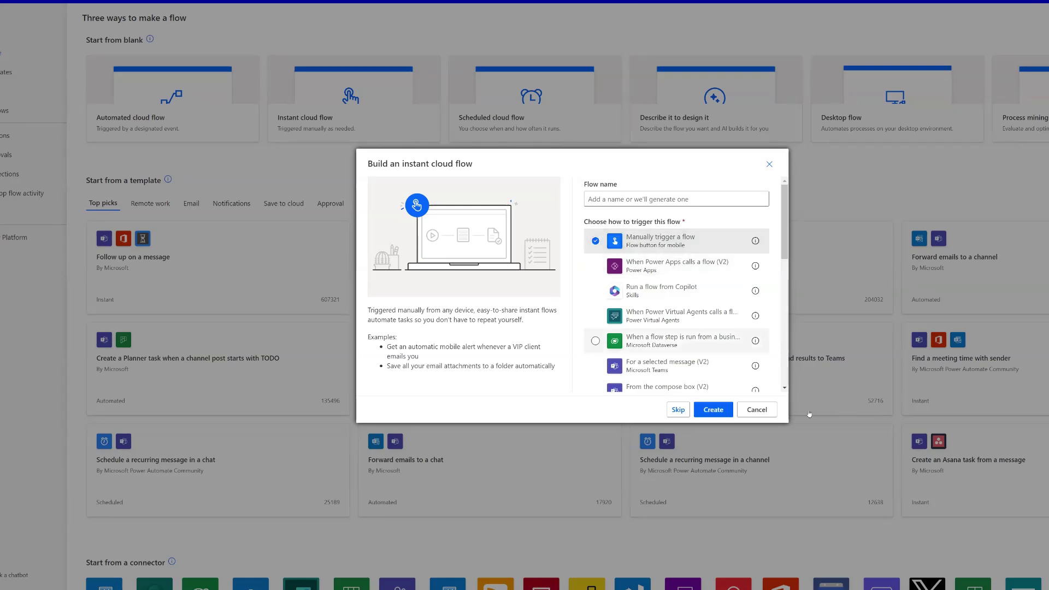
{"action": "left_click", "coordinate": [716, 411]}
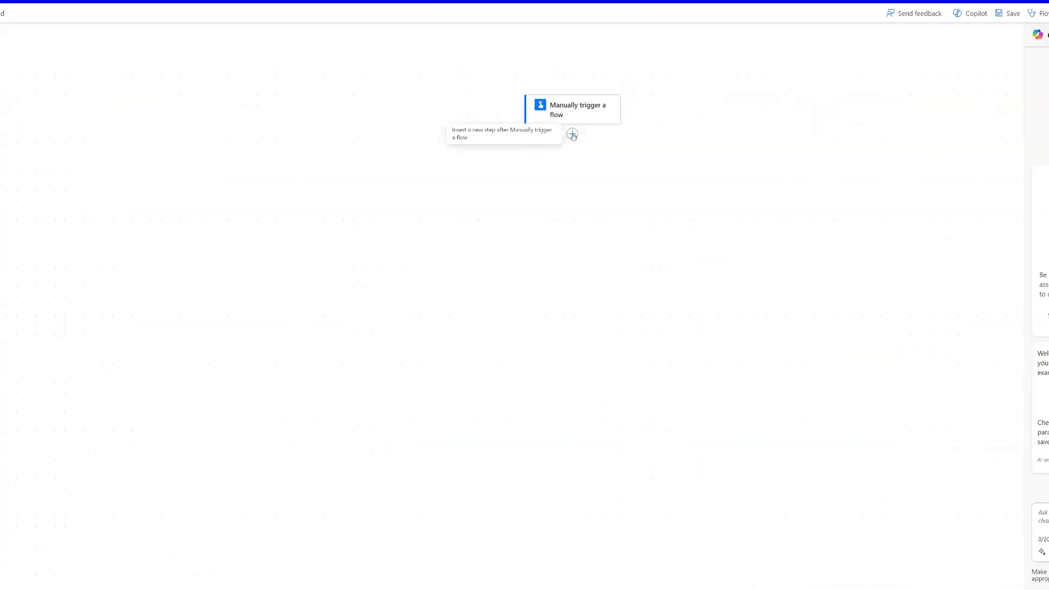
Step: Add a Salesforce Get records action named 'Get records - Accounts' with object type Accounts
{"action": "left_click", "coordinate": [572, 135]}
{"action": "left_click", "coordinate": [638, 136]}
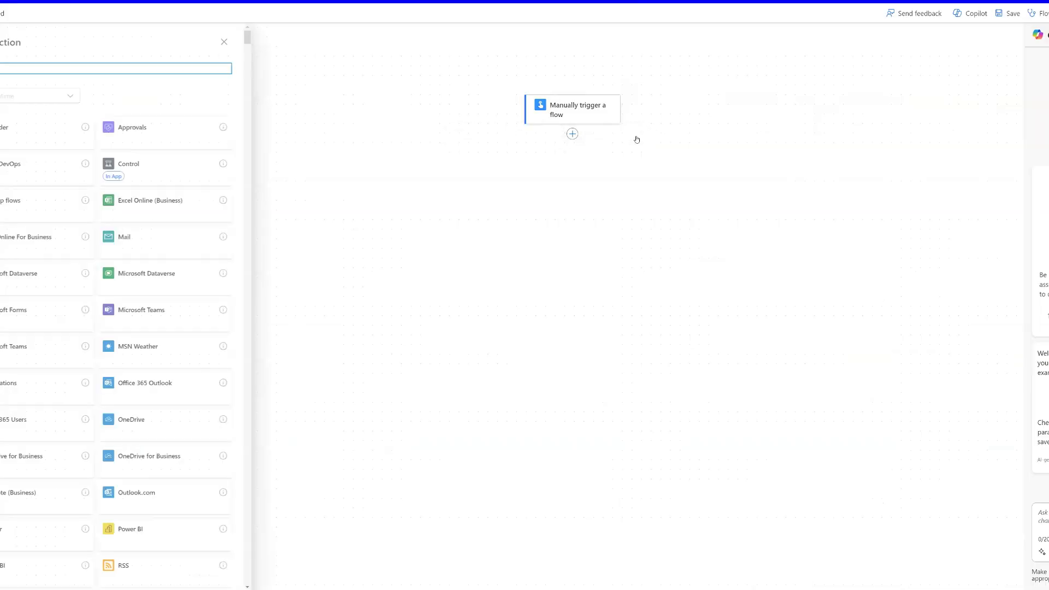
{"action": "type", "text": "get"}
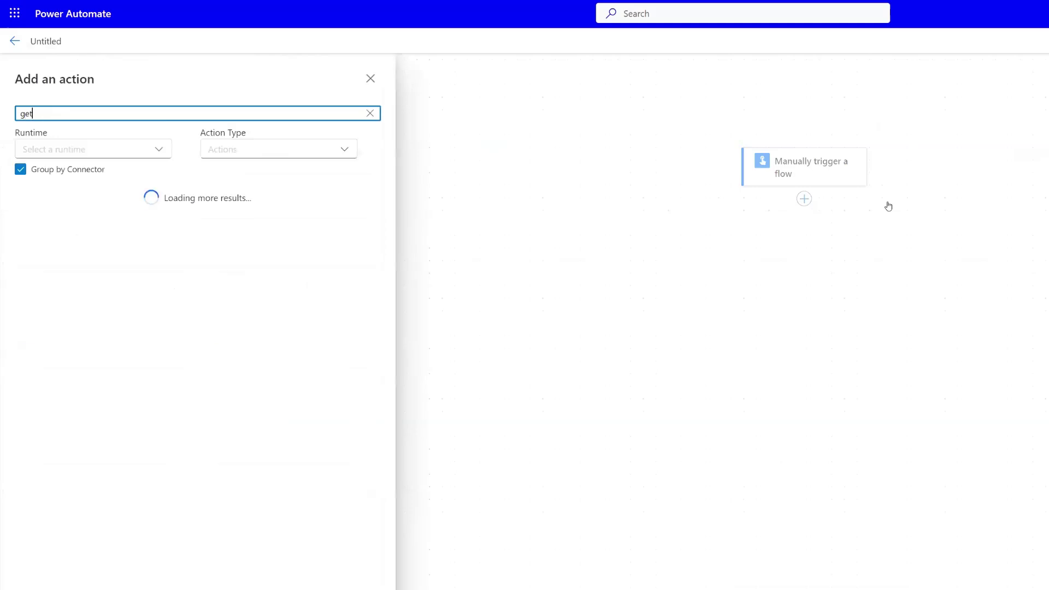
{"action": "type", "text": " records"}
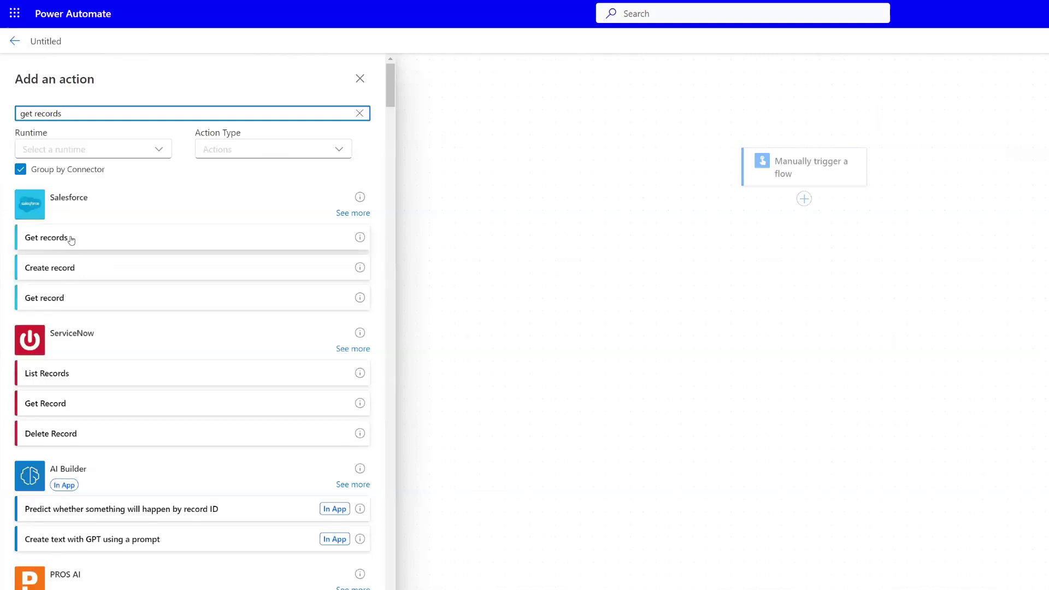
{"action": "left_click", "coordinate": [71, 239]}
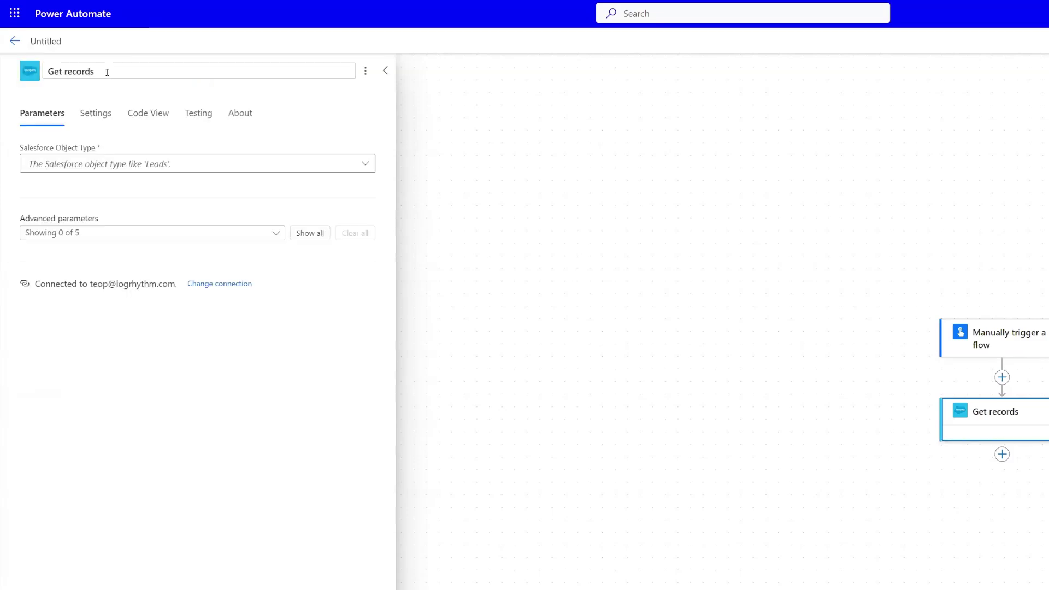
{"action": "type", "text": "- Accounts"}
{"action": "key", "text": "Return"}
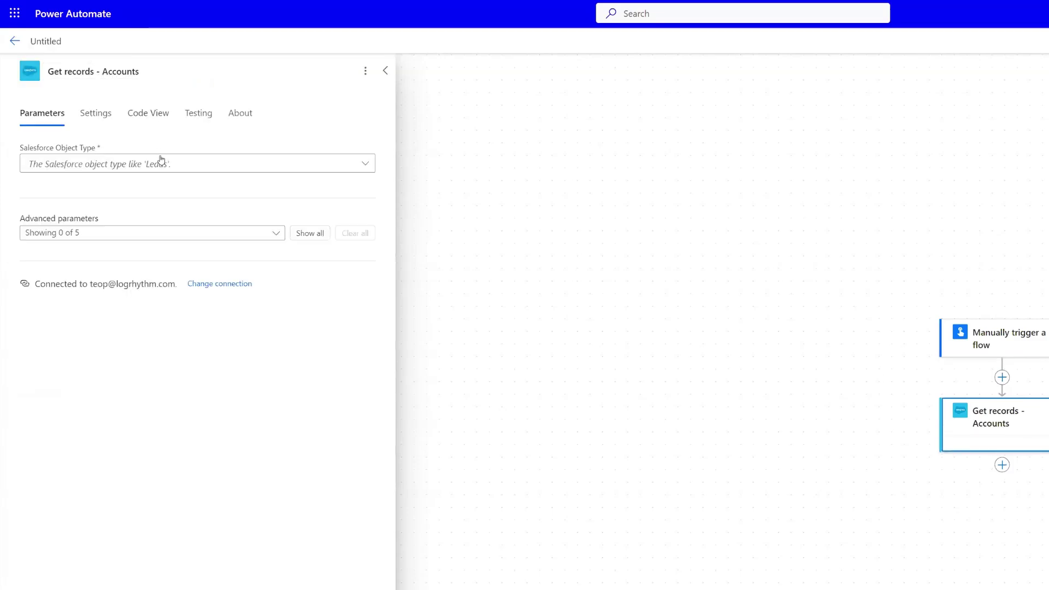
{"action": "left_click", "coordinate": [161, 159]}
{"action": "type", "text": "accou"}
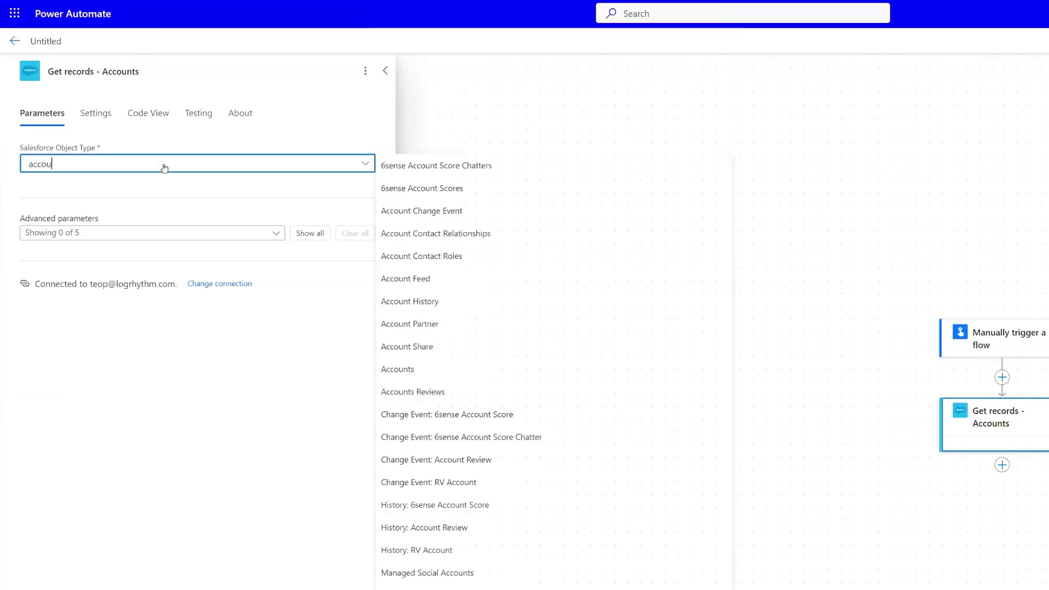
{"action": "type", "text": "nts"}
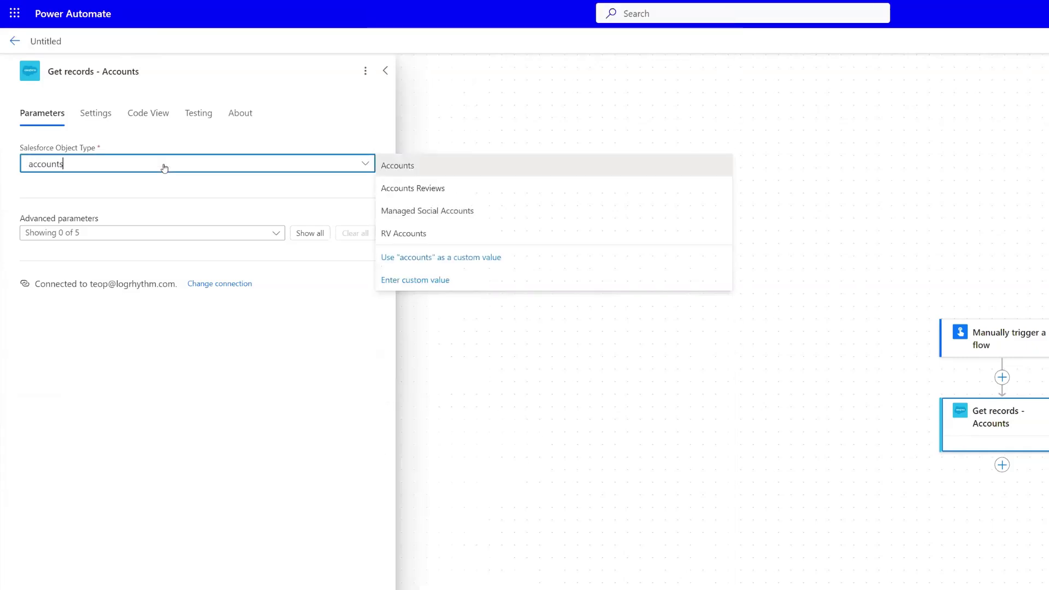
{"action": "left_click", "coordinate": [416, 165]}
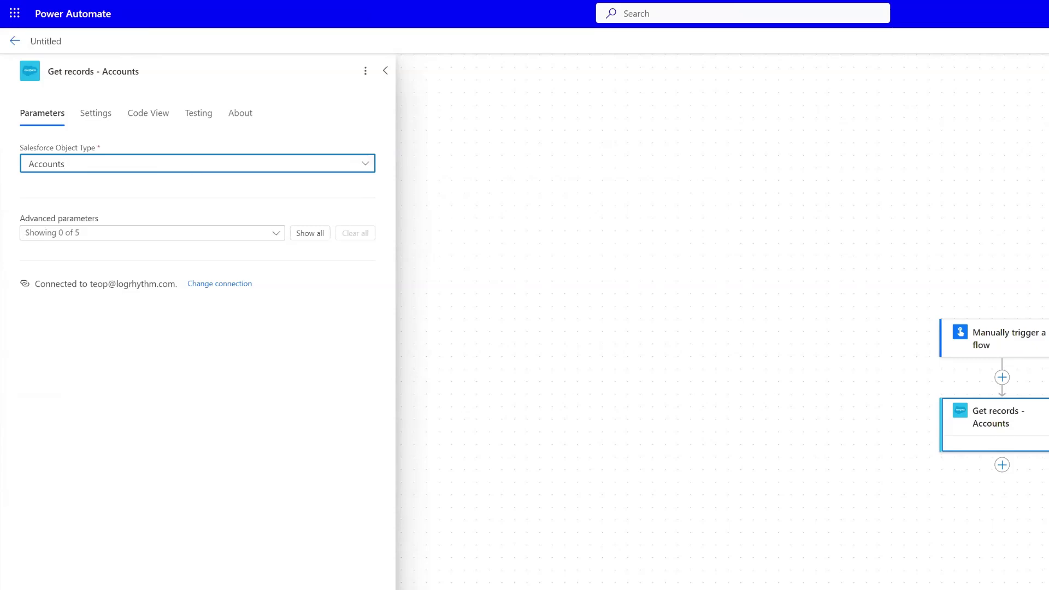
Step: Enable Filter Query and enter an OR filter on Type starting Type eq 'Customer'
{"action": "left_click", "coordinate": [271, 235]}
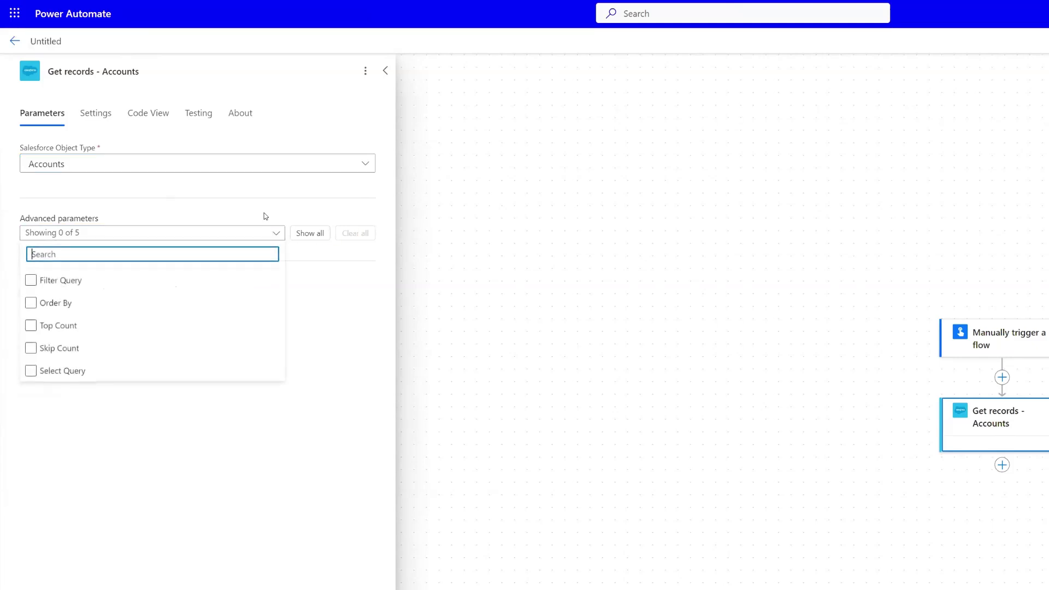
{"action": "left_click", "coordinate": [31, 280]}
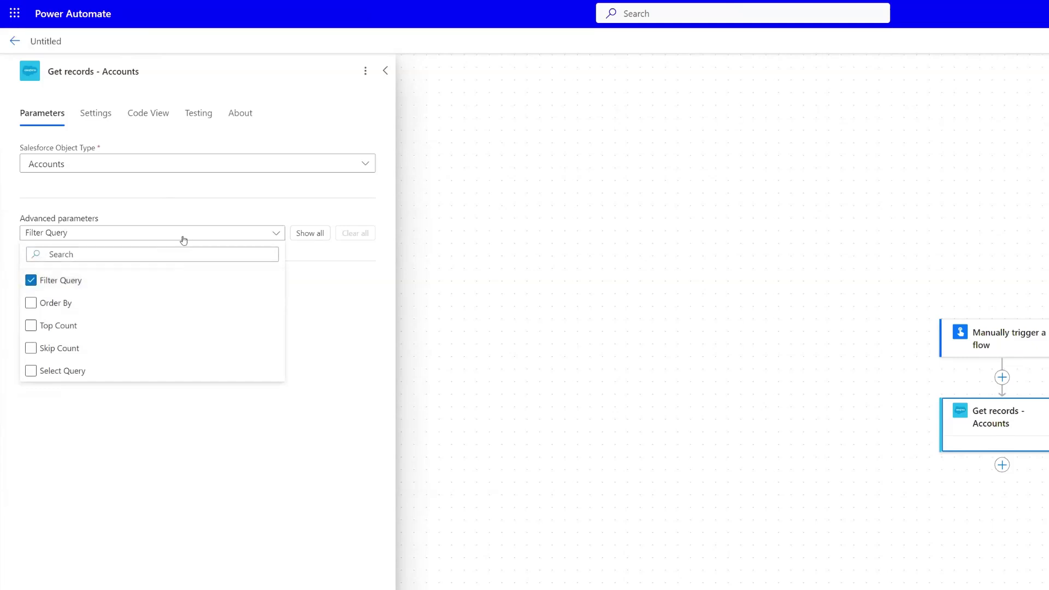
{"action": "left_click", "coordinate": [316, 363]}
{"action": "left_click", "coordinate": [187, 278]}
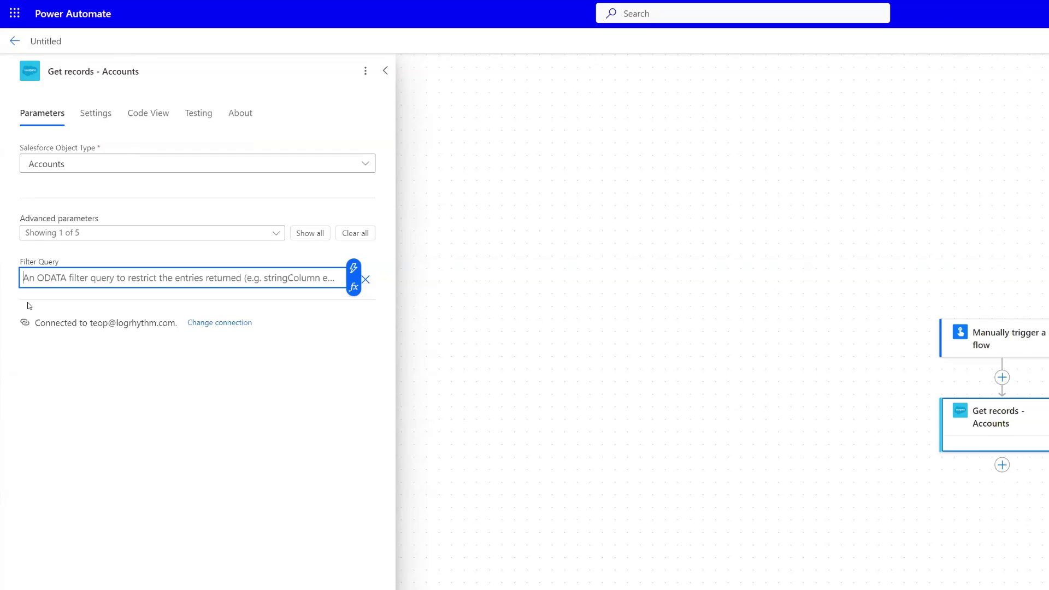
{"action": "type", "text": "Type"}
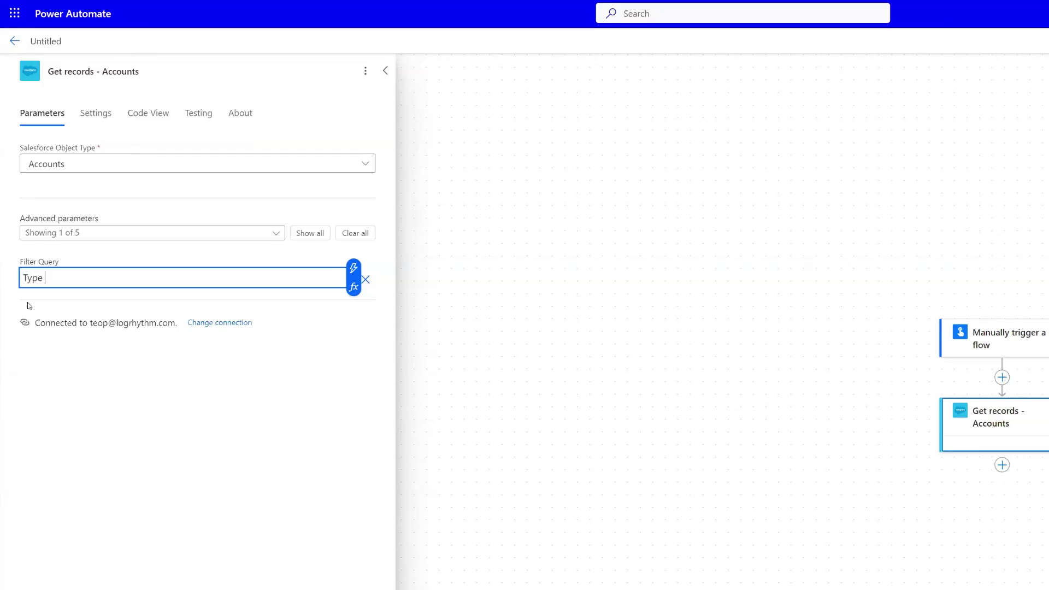
{"action": "type", "text": " eq 'Customer' or Type or '"}
{"action": "type", "text": "eq 'MSSP - Signed' or Type eq 'Reseller - Signed' or Type eq 'Reseller - Distributor Authorized' or Type eq 'CapEx MSSP'"}
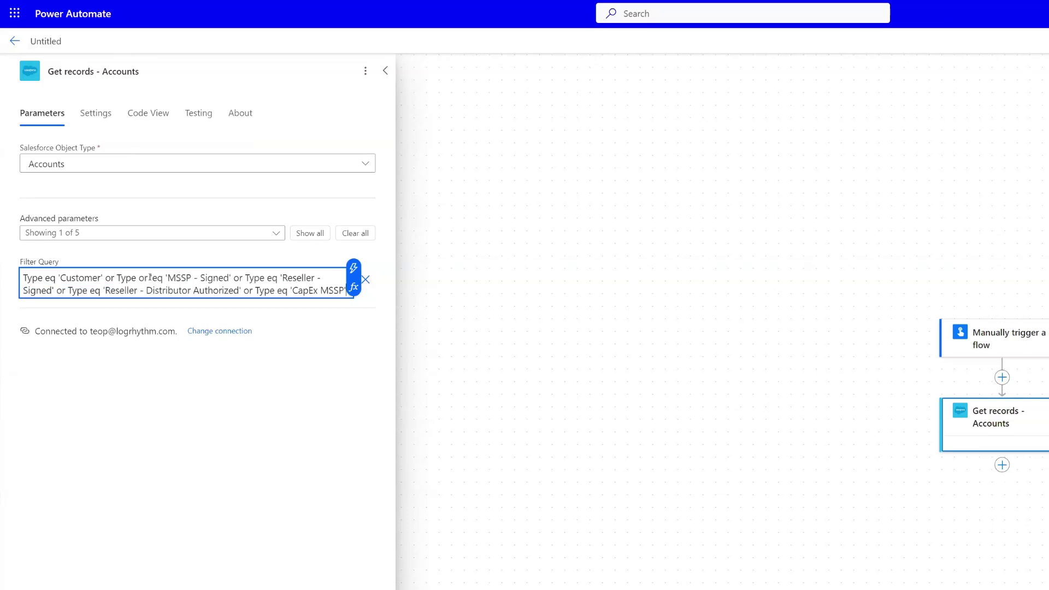
{"action": "key", "text": "BackSpace"}
{"action": "key", "text": "BackSpace"}
{"action": "key", "text": "BackSpace"}
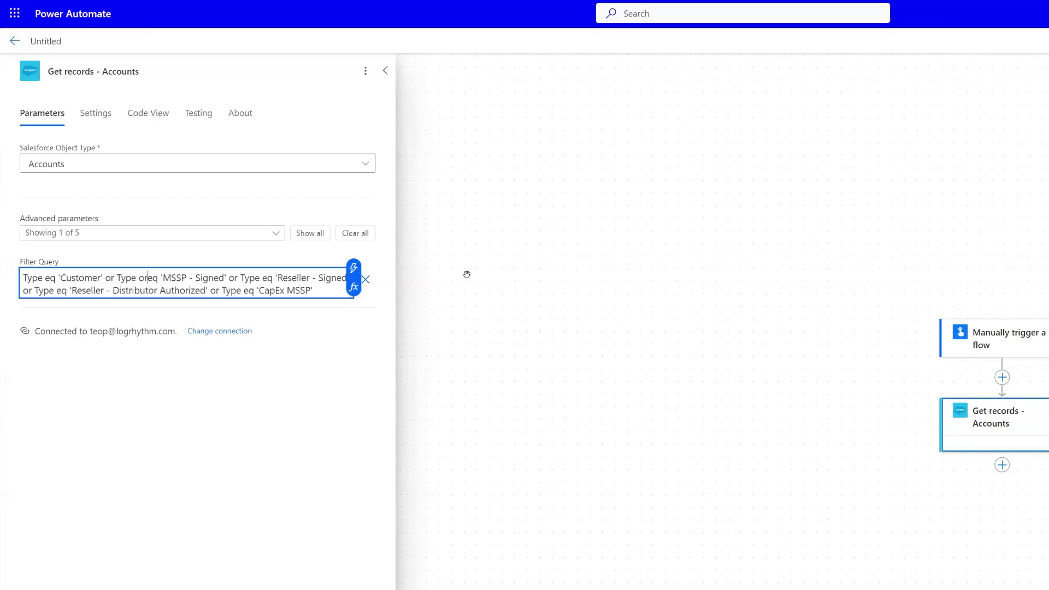
{"action": "key", "text": "BackSpace"}
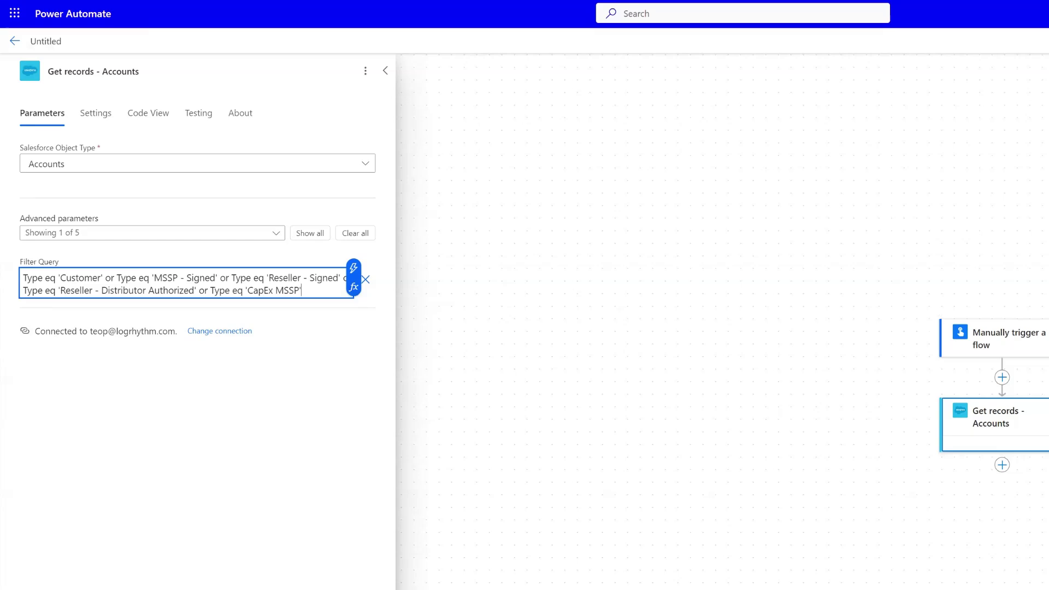
{"action": "left_click", "coordinate": [1002, 465]}
Step: Add a Salesforce Get record action with object type Accounts
{"action": "left_click", "coordinate": [1033, 465]}
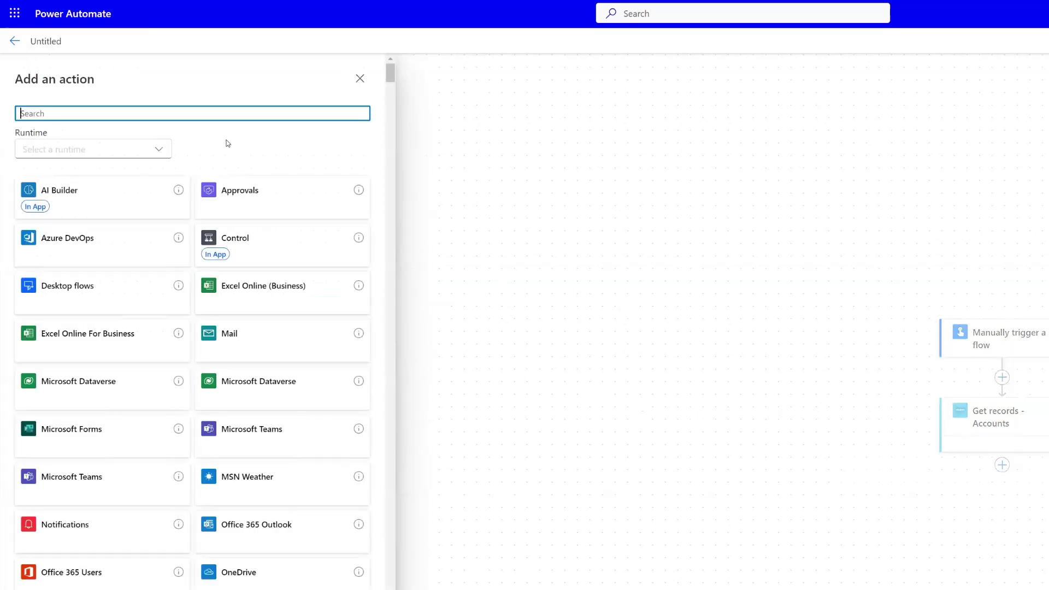
{"action": "type", "text": "get record"}
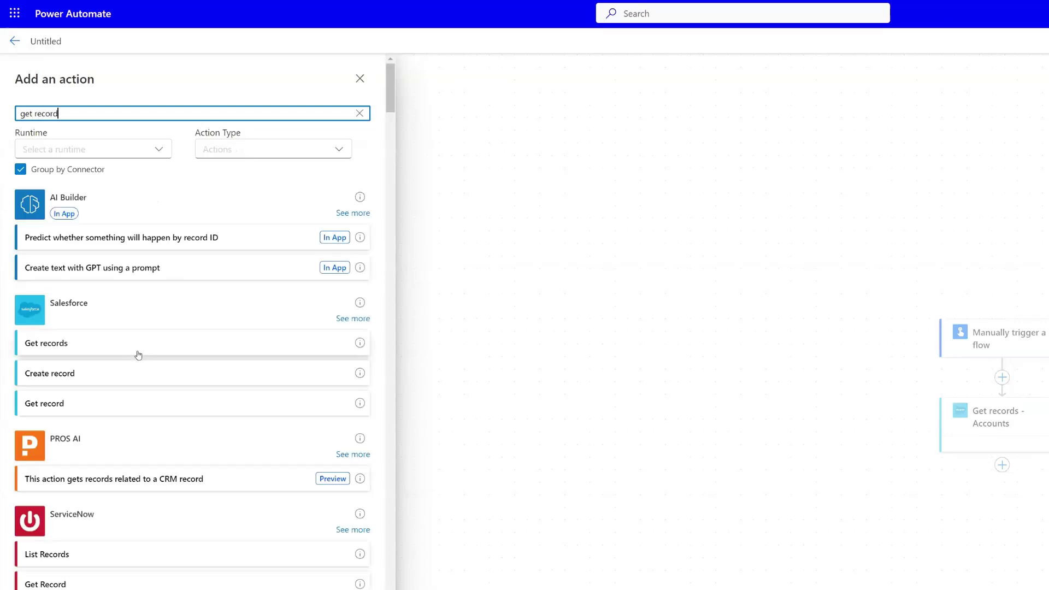
{"action": "left_click", "coordinate": [70, 404]}
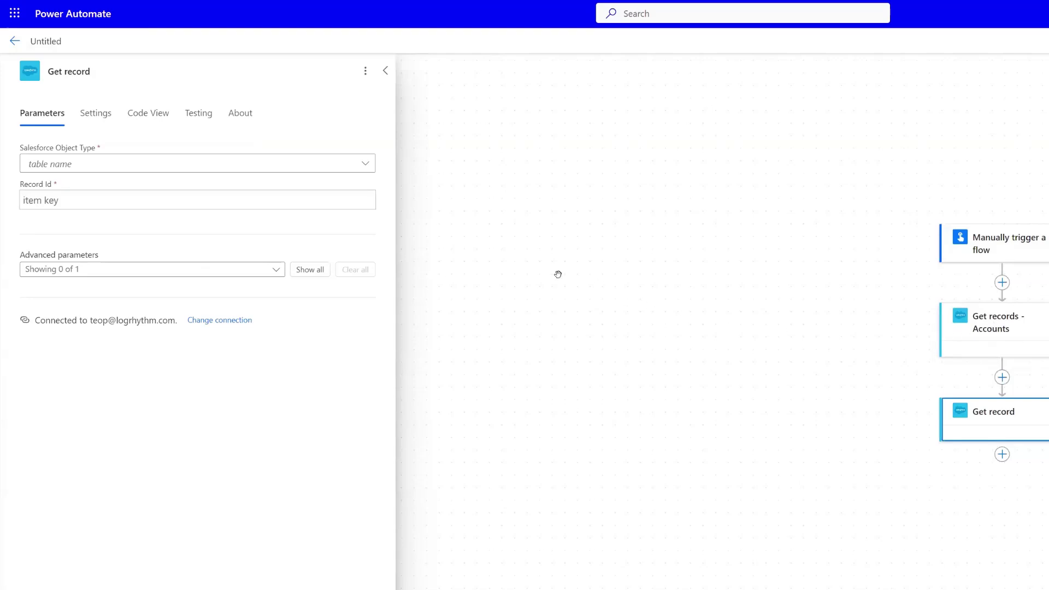
{"action": "left_click", "coordinate": [101, 164]}
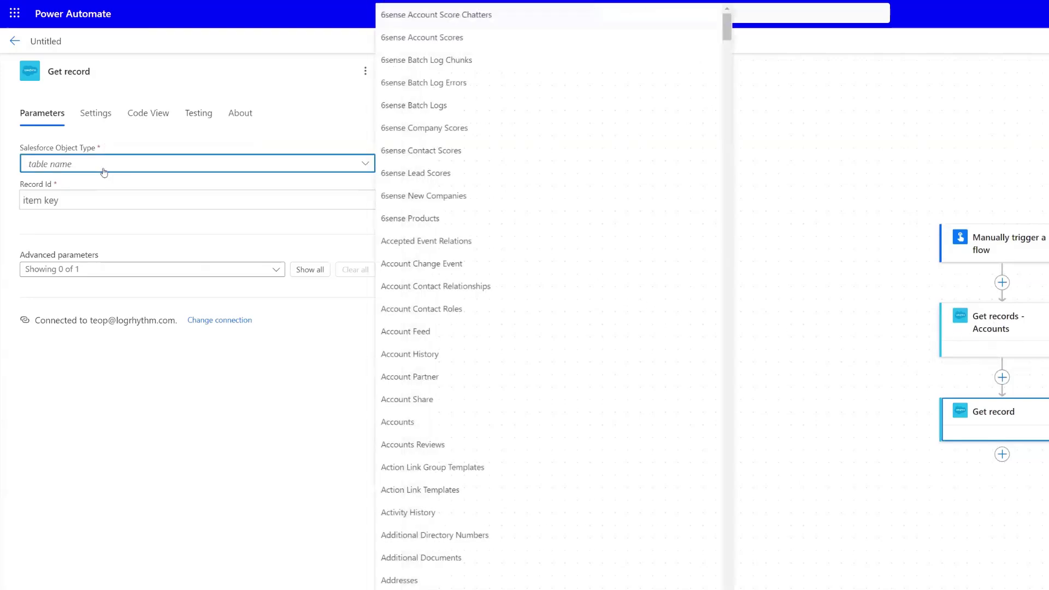
{"action": "type", "text": "accounts"}
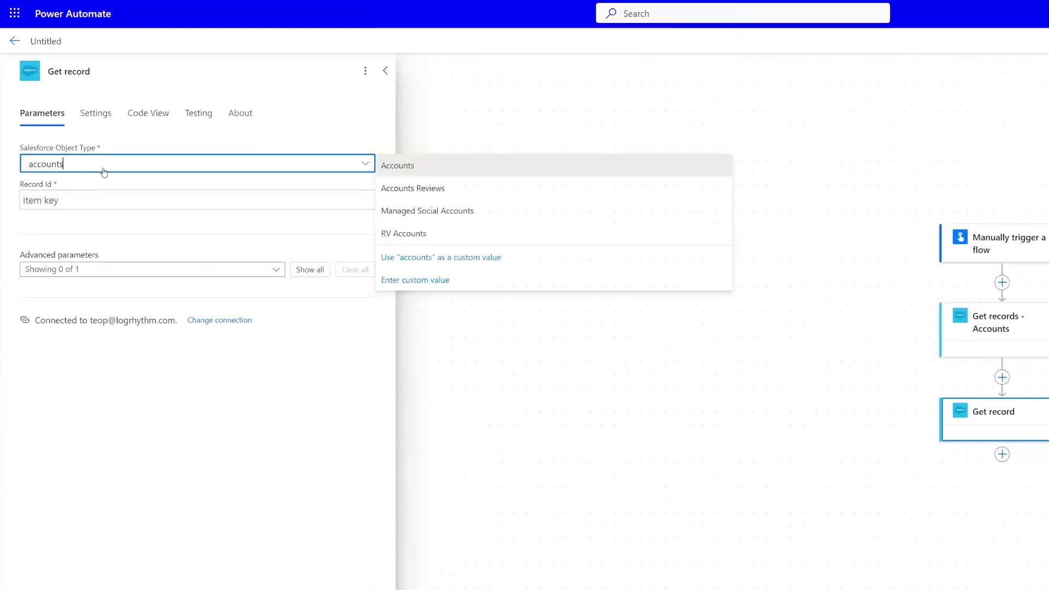
{"action": "left_click", "coordinate": [398, 165]}
Step: Set the Record Id to each account's Account ID from Get records - Accounts
{"action": "left_click", "coordinate": [168, 200]}
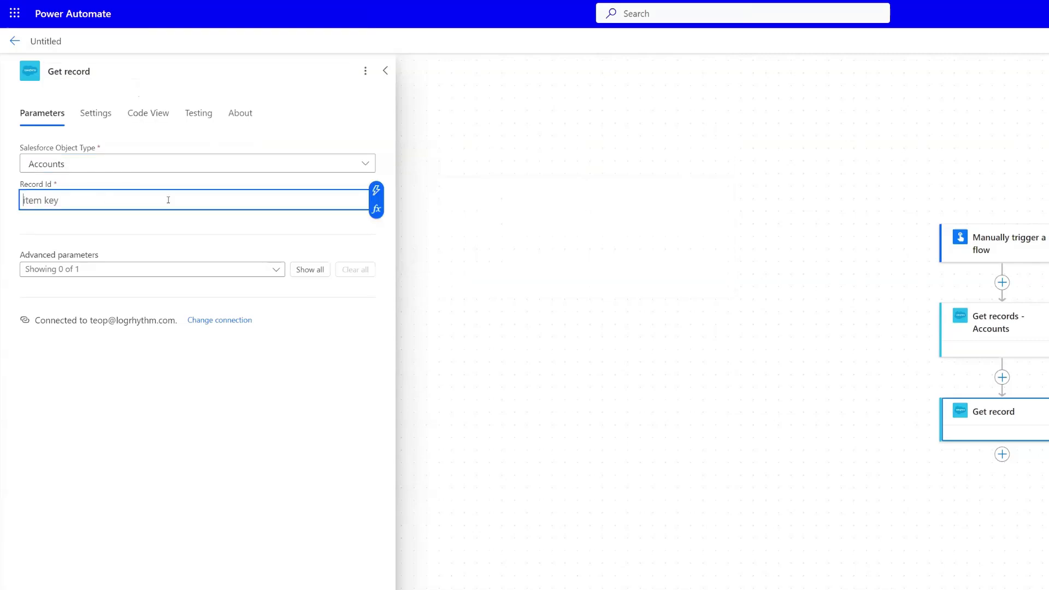
{"action": "left_click", "coordinate": [376, 191]}
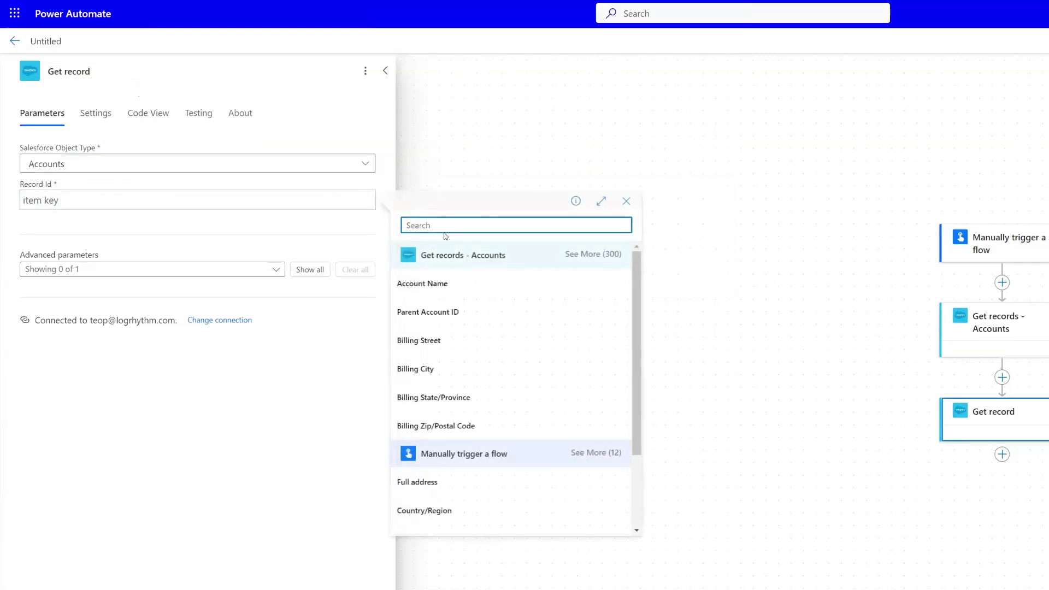
{"action": "left_click", "coordinate": [593, 255]}
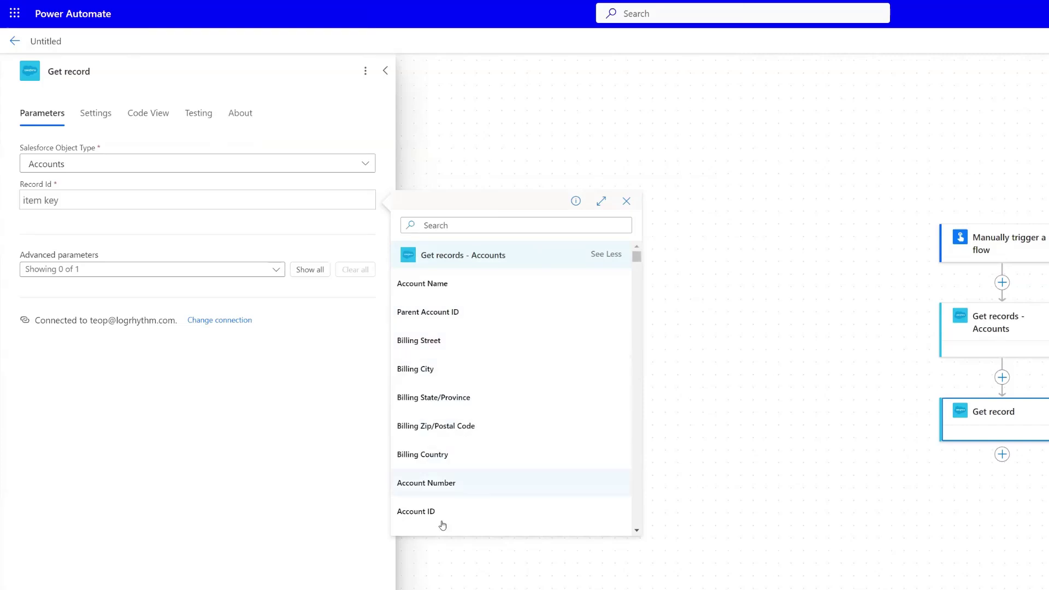
{"action": "left_click", "coordinate": [418, 511]}
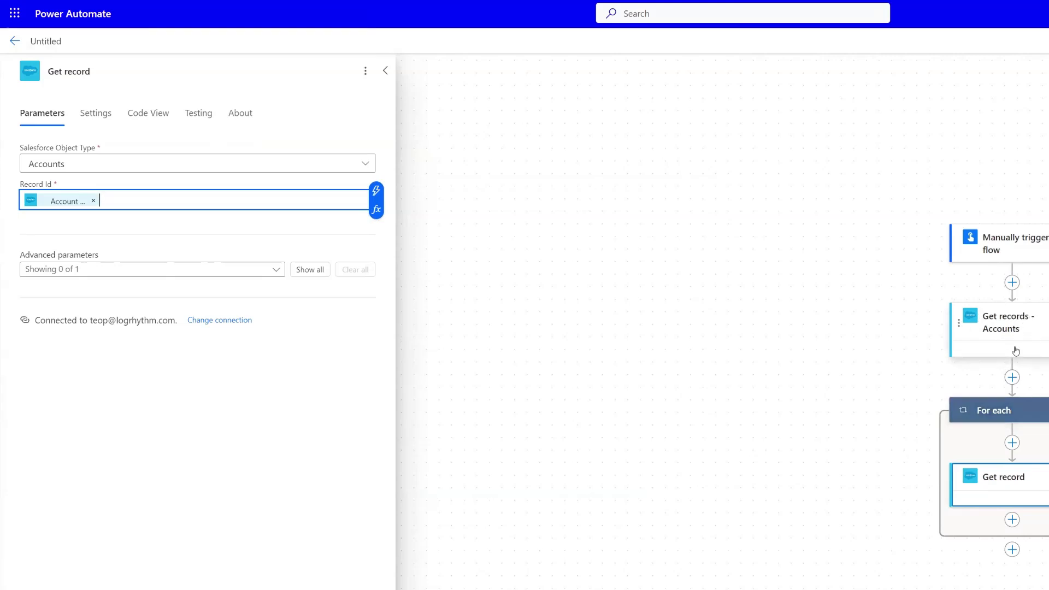
{"action": "scroll", "coordinate": [1024, 481], "scroll_direction": "down", "scroll_amount": 1}
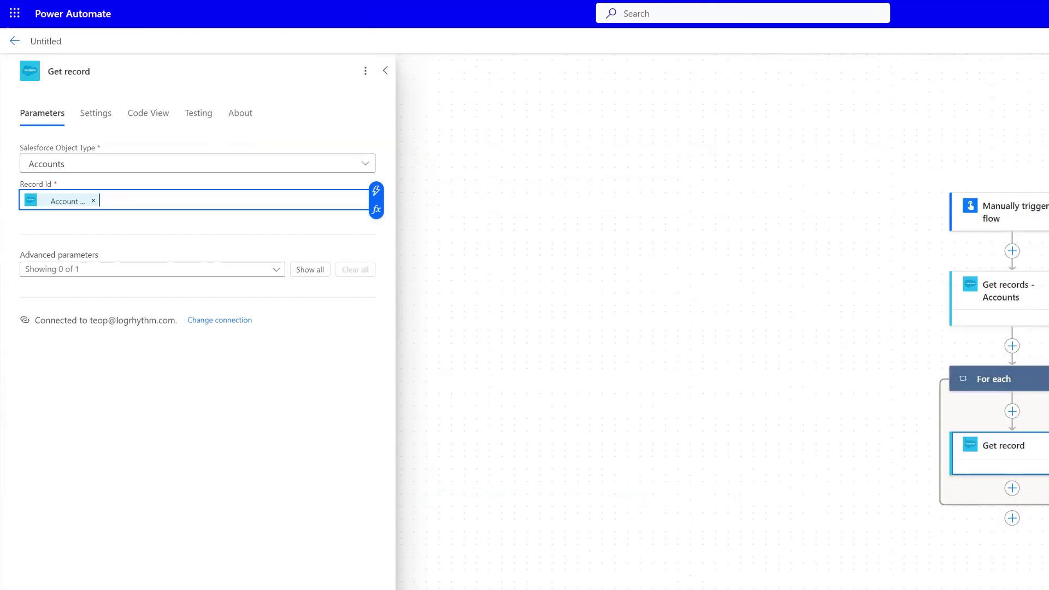
Step: Rename the step to 'Get record - Account with Type Customer or Partner'
{"action": "left_click", "coordinate": [136, 74]}
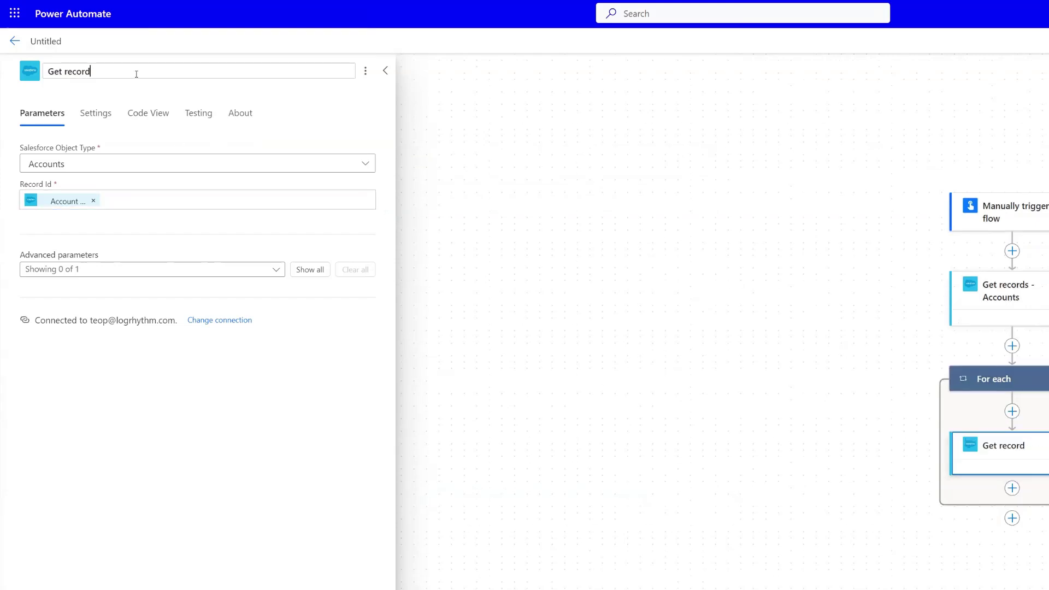
{"action": "type", "text": "- Account"}
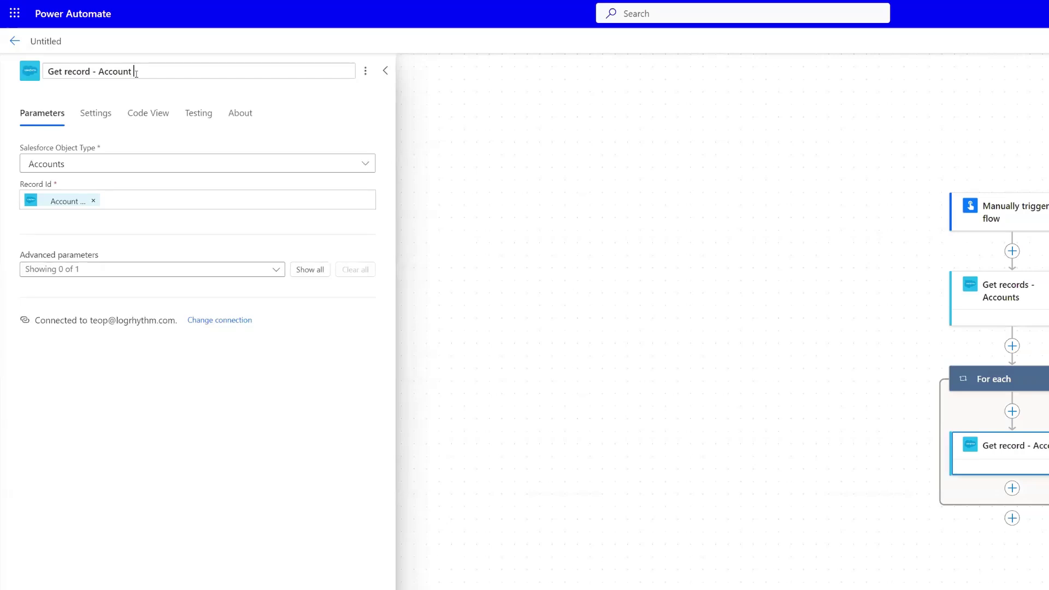
{"action": "type", "text": " with Type"}
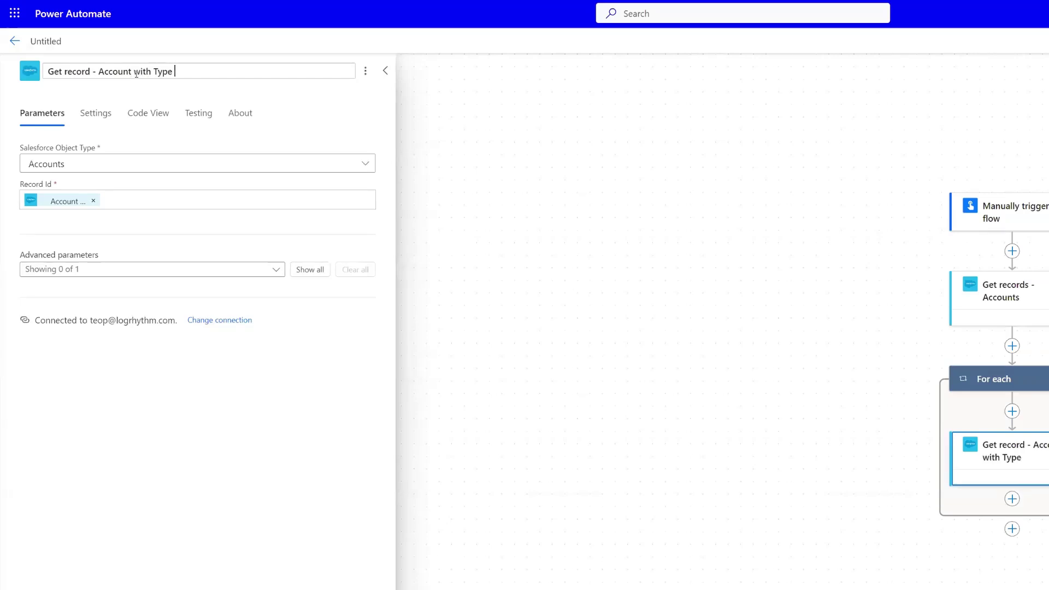
{"action": "type", "text": " Customer or Partner"}
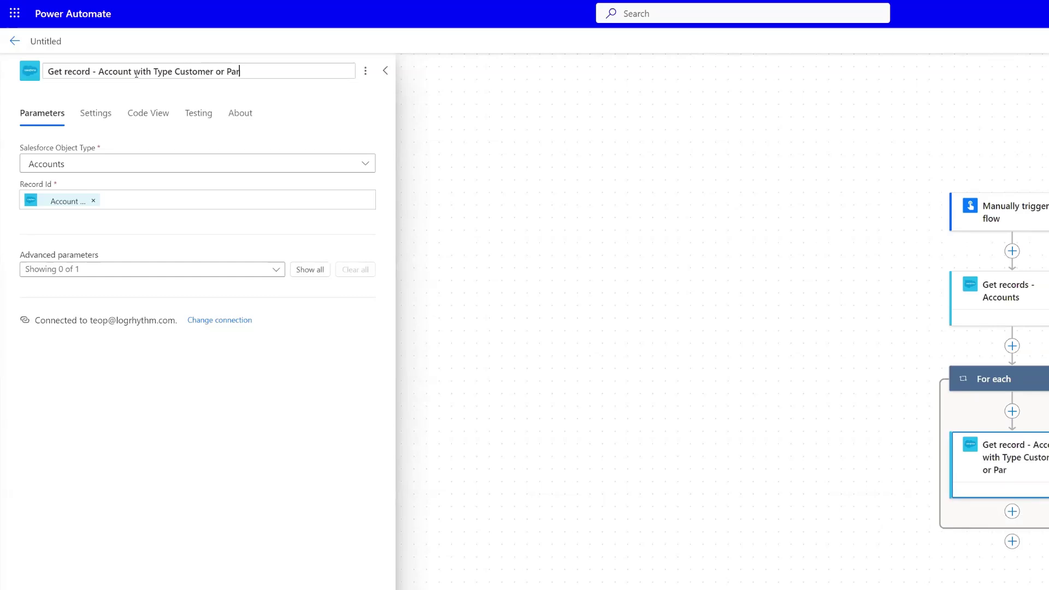
{"action": "left_click", "coordinate": [911, 317]}
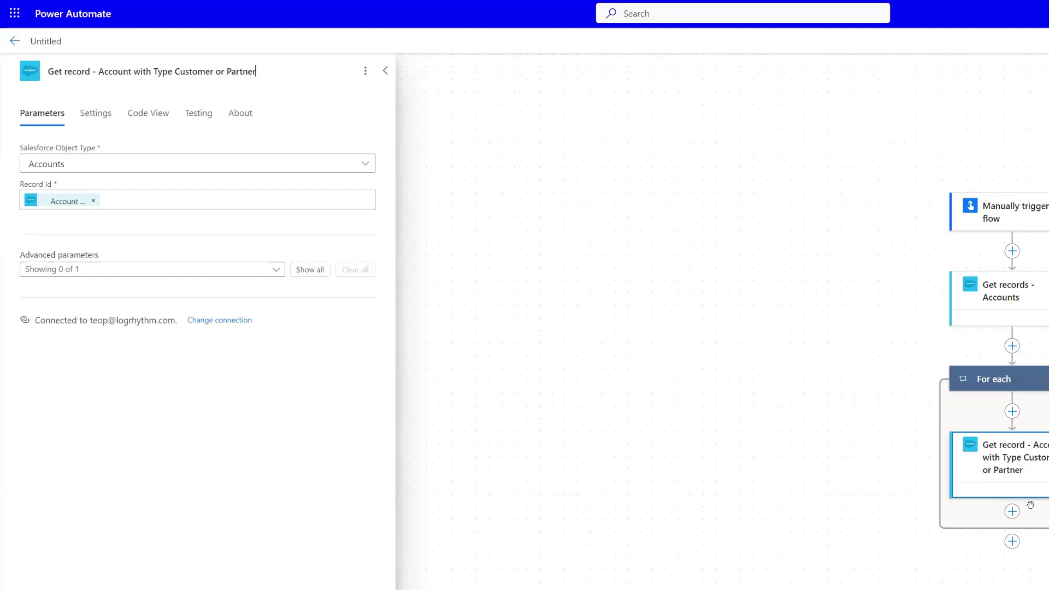
Step: Dismiss the action list below the step and reopen the Get record card
{"action": "left_click", "coordinate": [1012, 511]}
{"action": "left_click", "coordinate": [992, 510]}
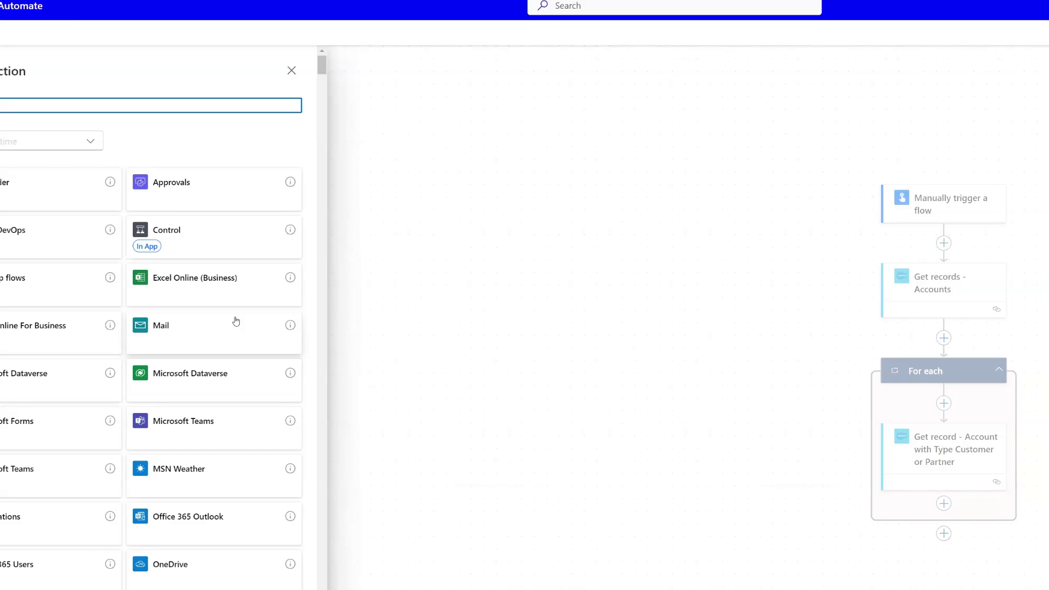
{"action": "left_click", "coordinate": [973, 459]}
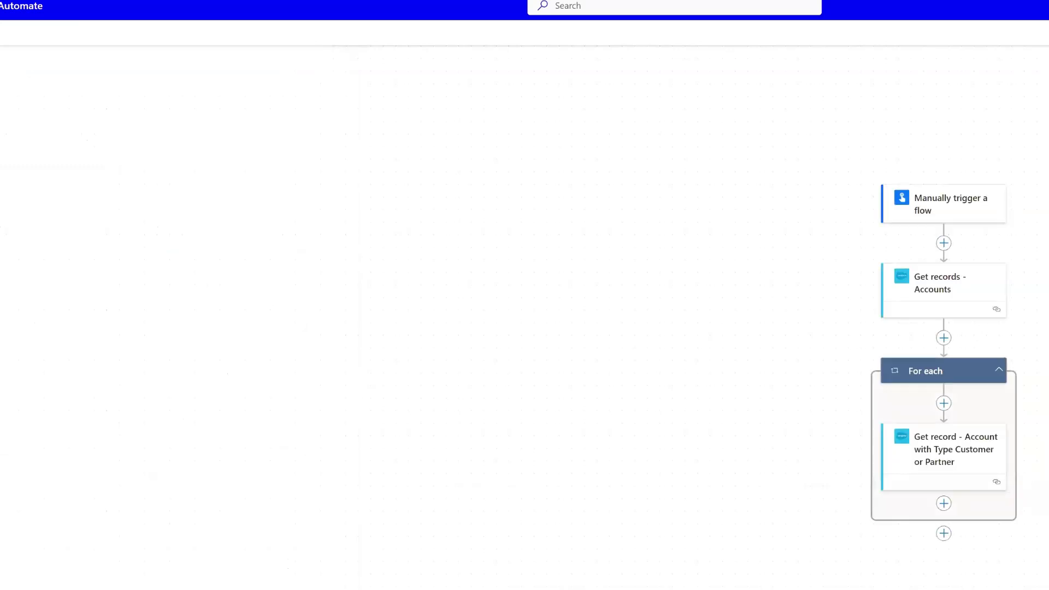
{"action": "left_click", "coordinate": [942, 453]}
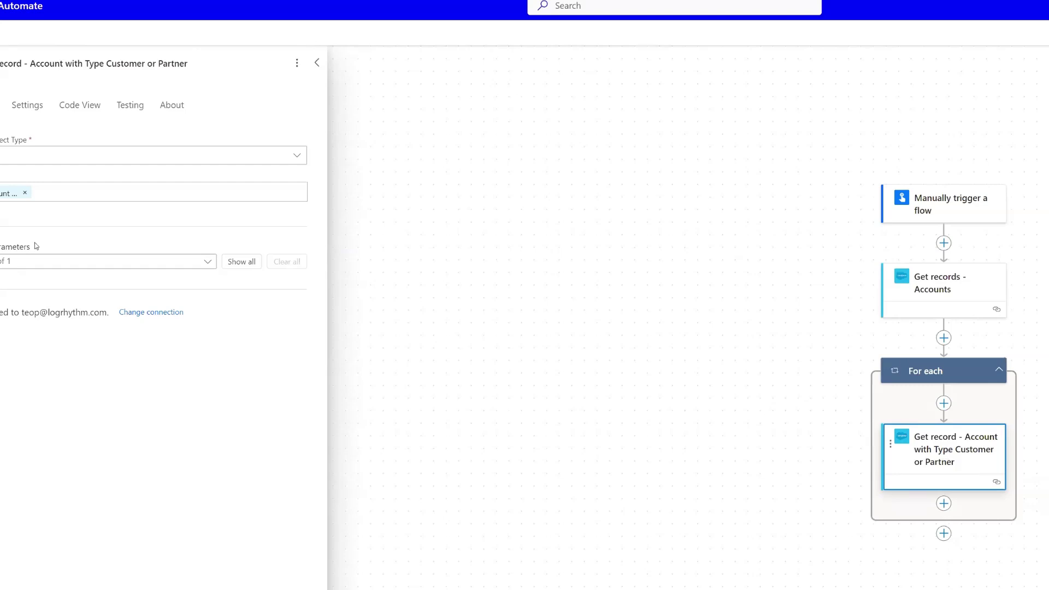
Step: Add a Condition after Get record comparing the record's Body
{"action": "left_click", "coordinate": [945, 504]}
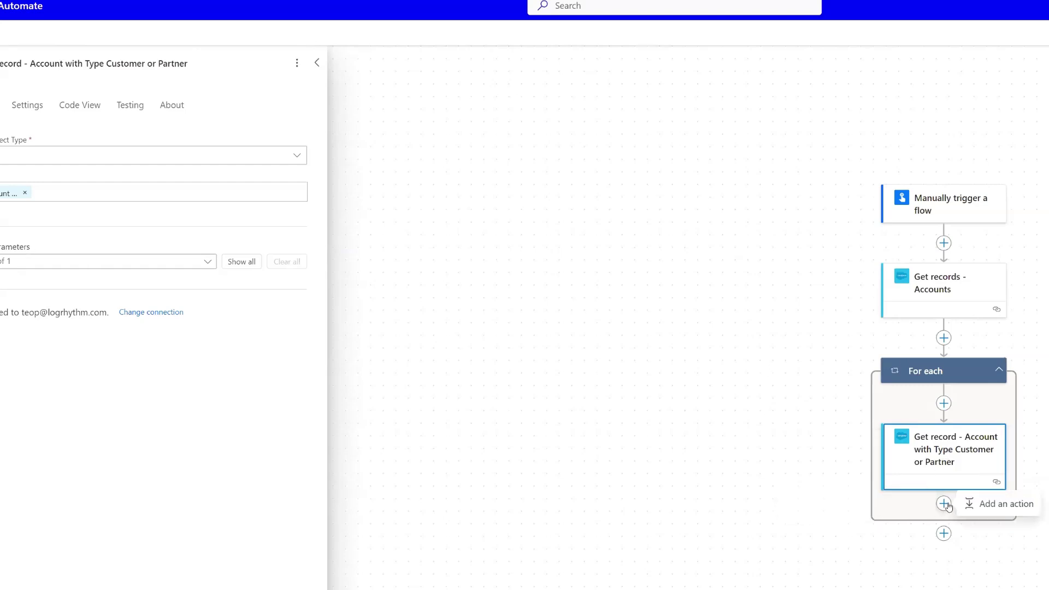
{"action": "left_click", "coordinate": [981, 505]}
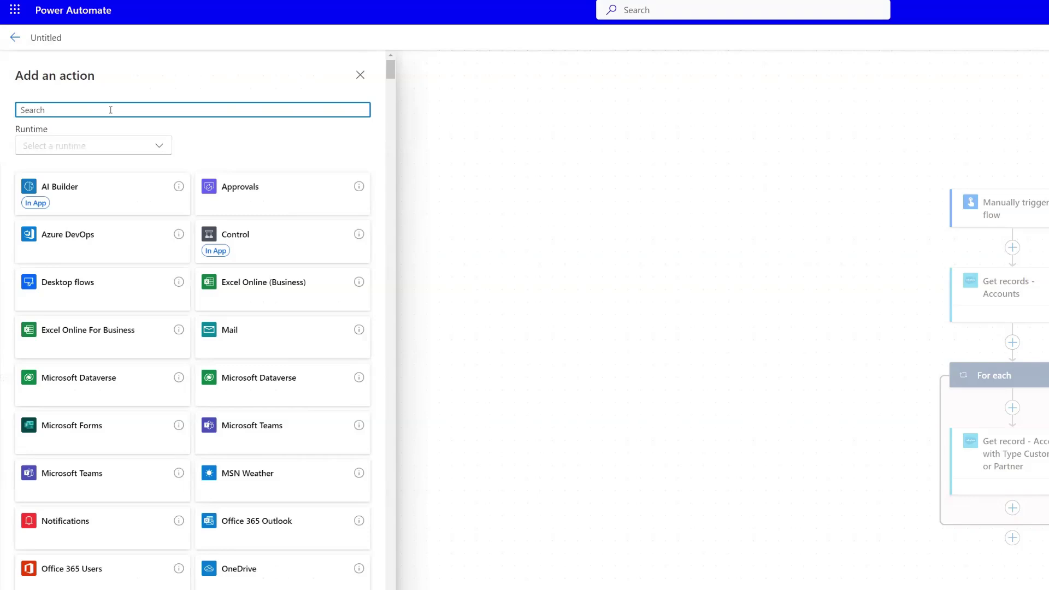
{"action": "type", "text": "condition"}
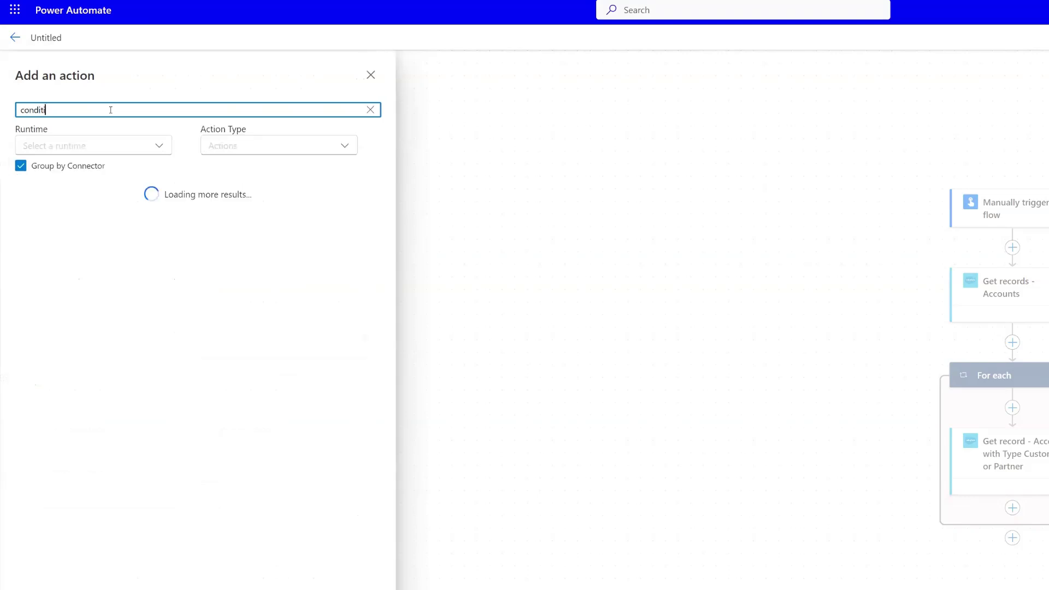
{"action": "left_click", "coordinate": [83, 234]}
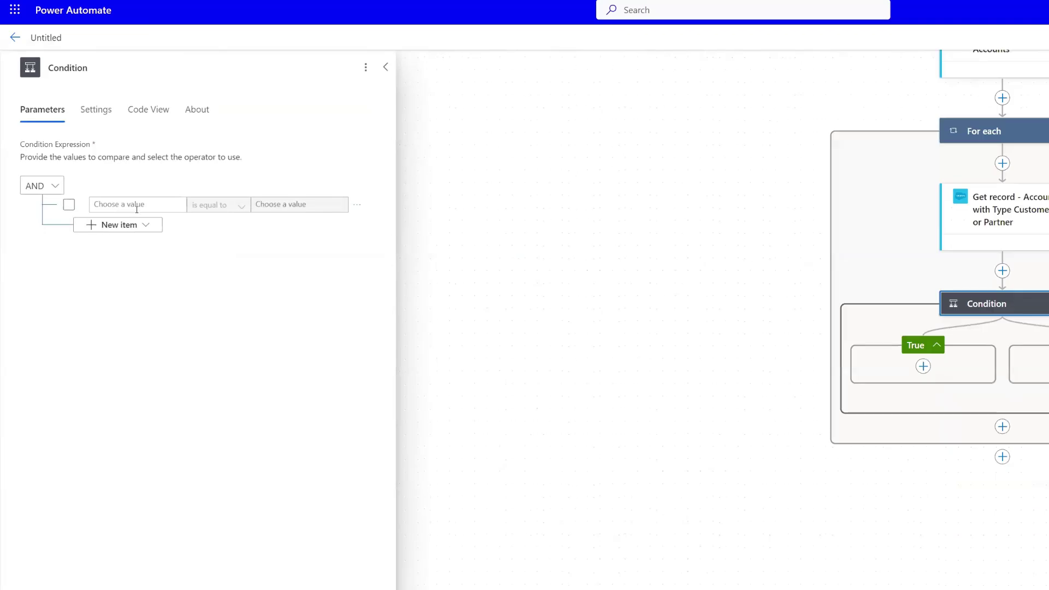
{"action": "left_click", "coordinate": [137, 207]}
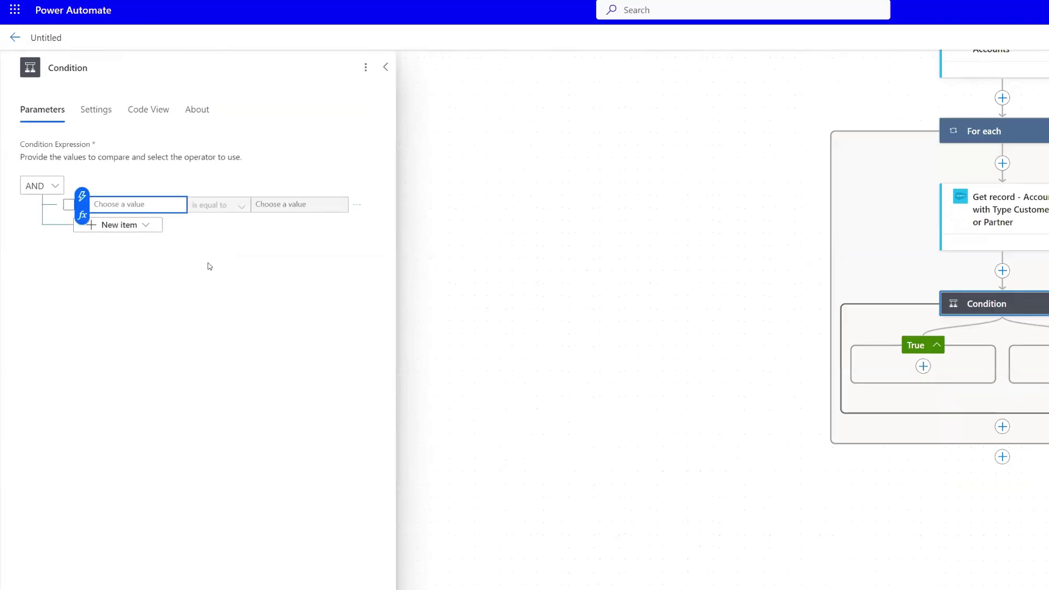
{"action": "left_click", "coordinate": [83, 196]}
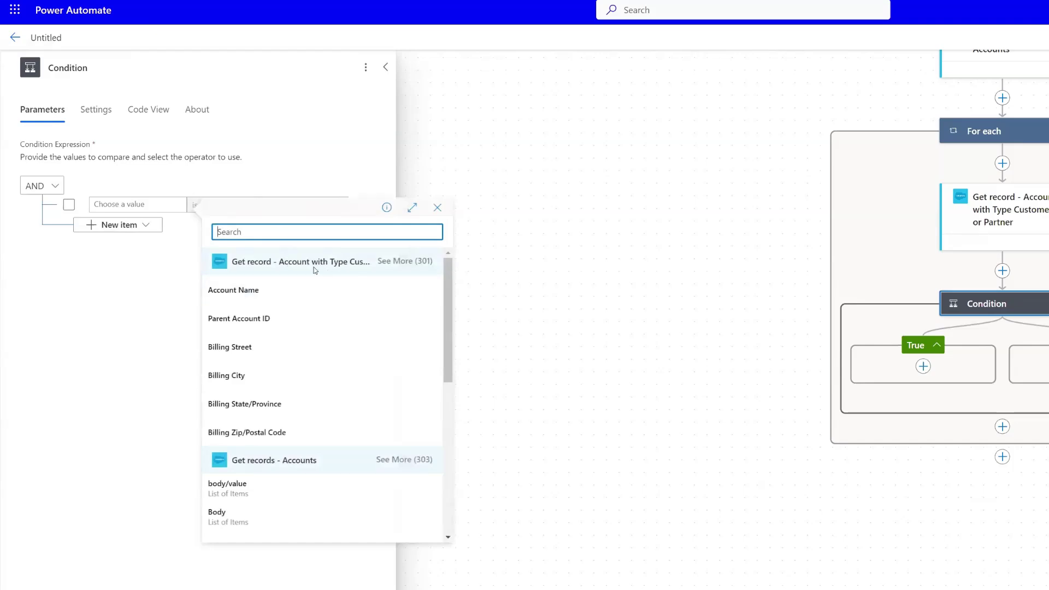
{"action": "left_click", "coordinate": [429, 262]}
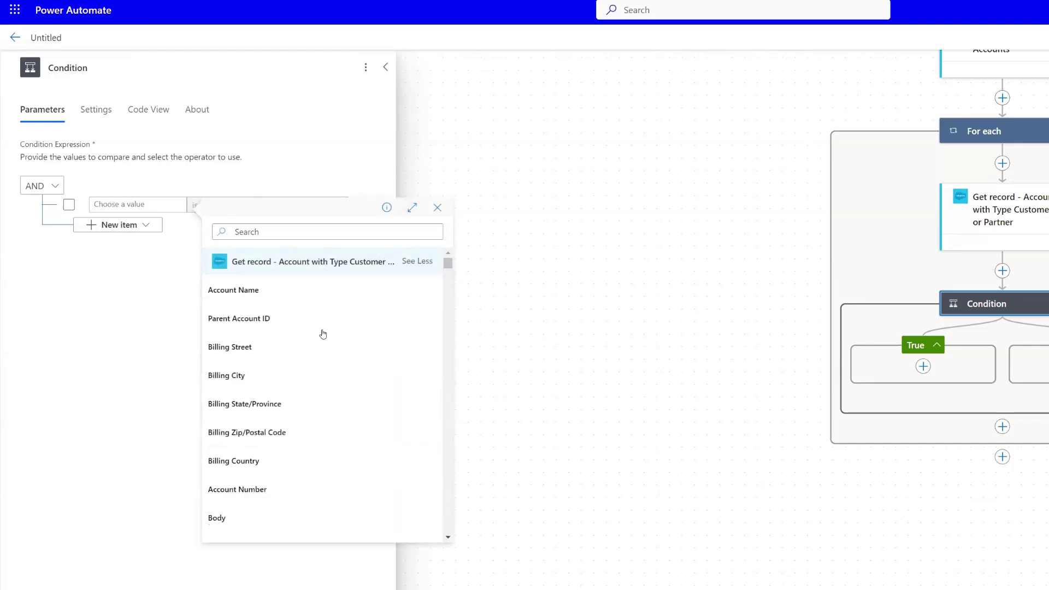
{"action": "left_click", "coordinate": [217, 518]}
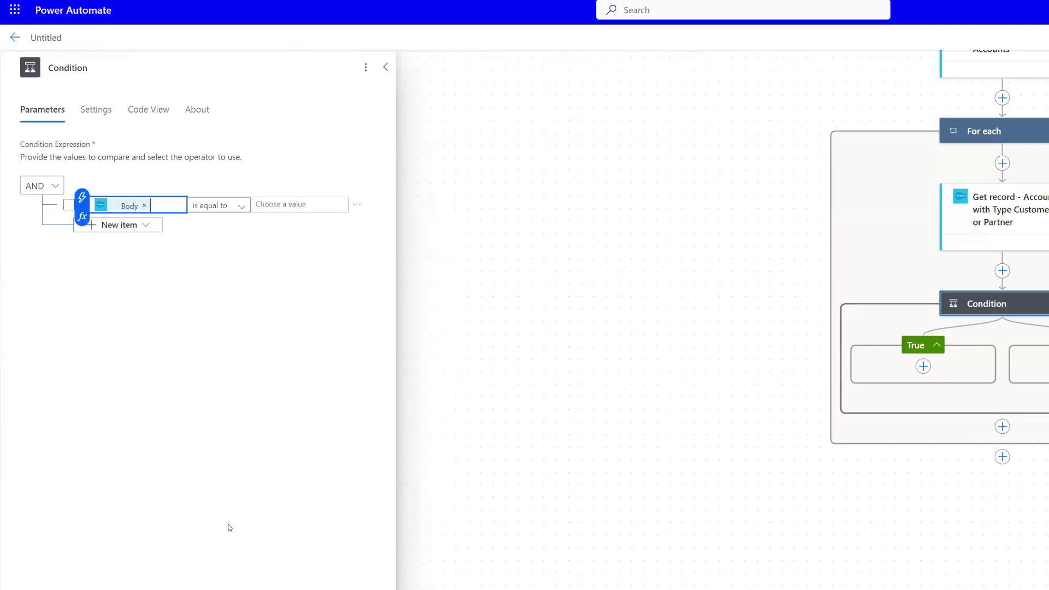
Step: Set the condition operator to contains with value Company_Domain__c
{"action": "left_click", "coordinate": [235, 206]}
{"action": "left_click", "coordinate": [227, 226]}
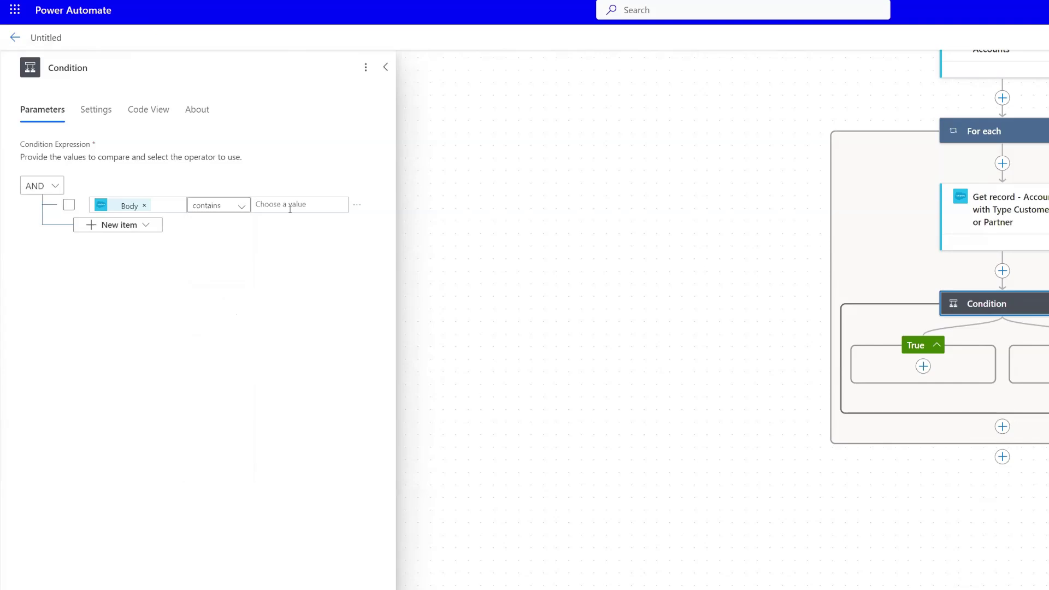
{"action": "left_click", "coordinate": [329, 209]}
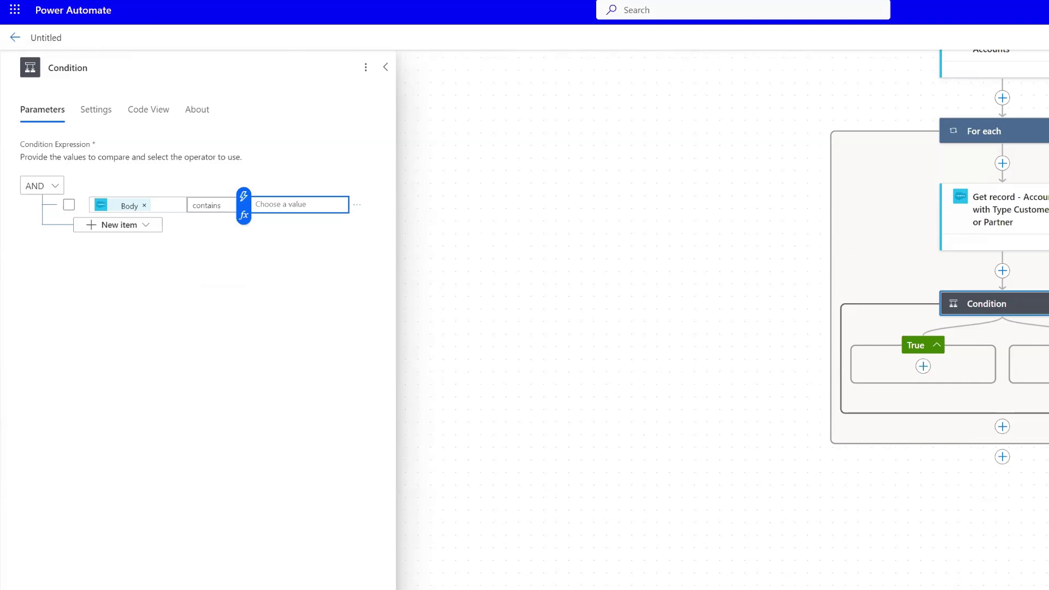
{"action": "key", "text": "Tab"}
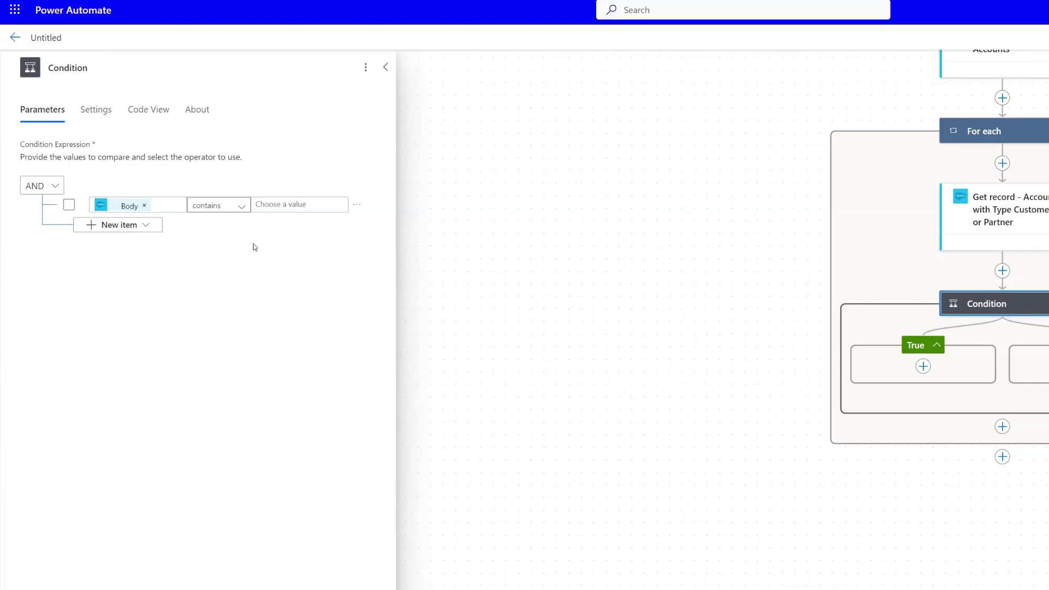
{"action": "left_click", "coordinate": [276, 206]}
{"action": "type", "text": "Company_Domain__c"}
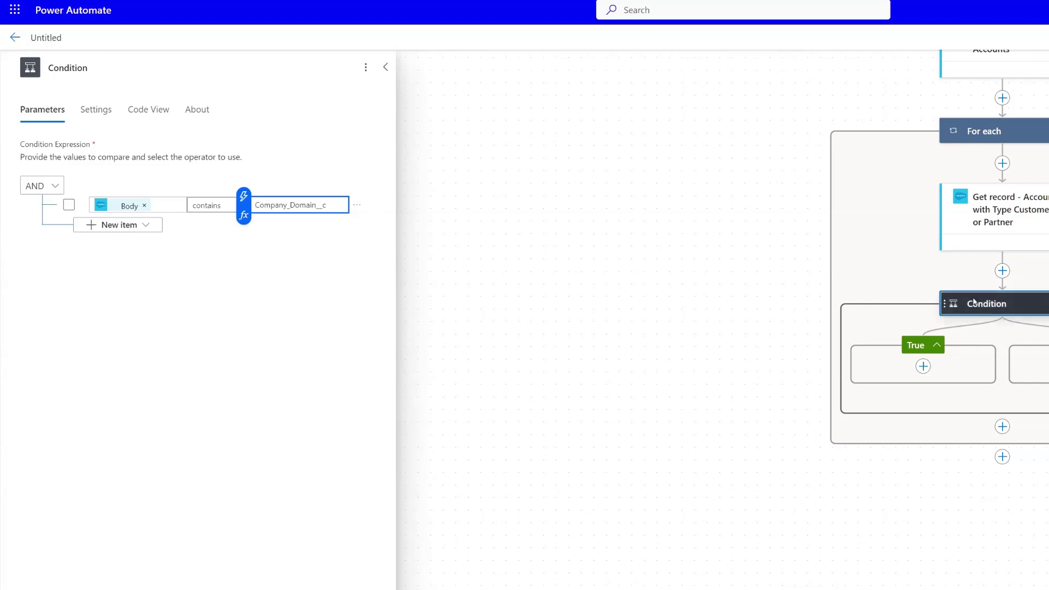
{"action": "left_click", "coordinate": [923, 366]}
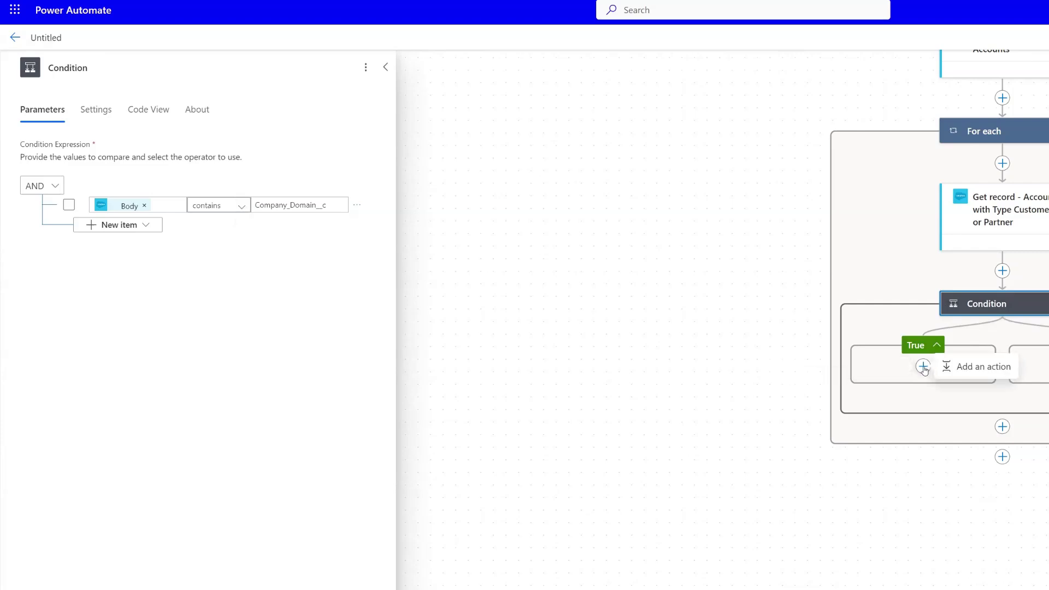
Step: Add a Compose action in the True branch with the account's Company Domain as input
{"action": "left_click", "coordinate": [951, 366]}
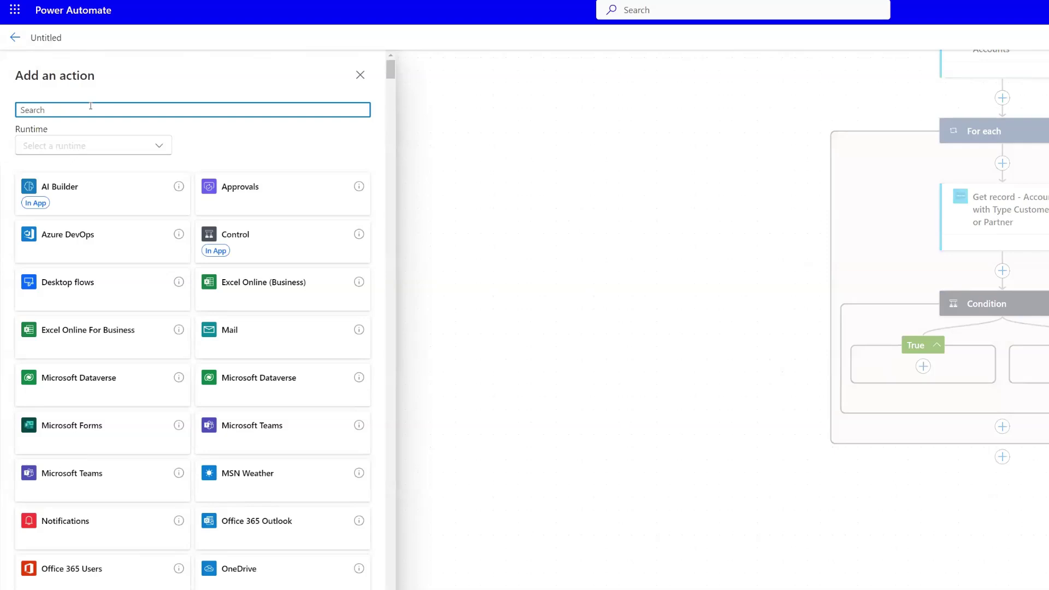
{"action": "type", "text": "compose"}
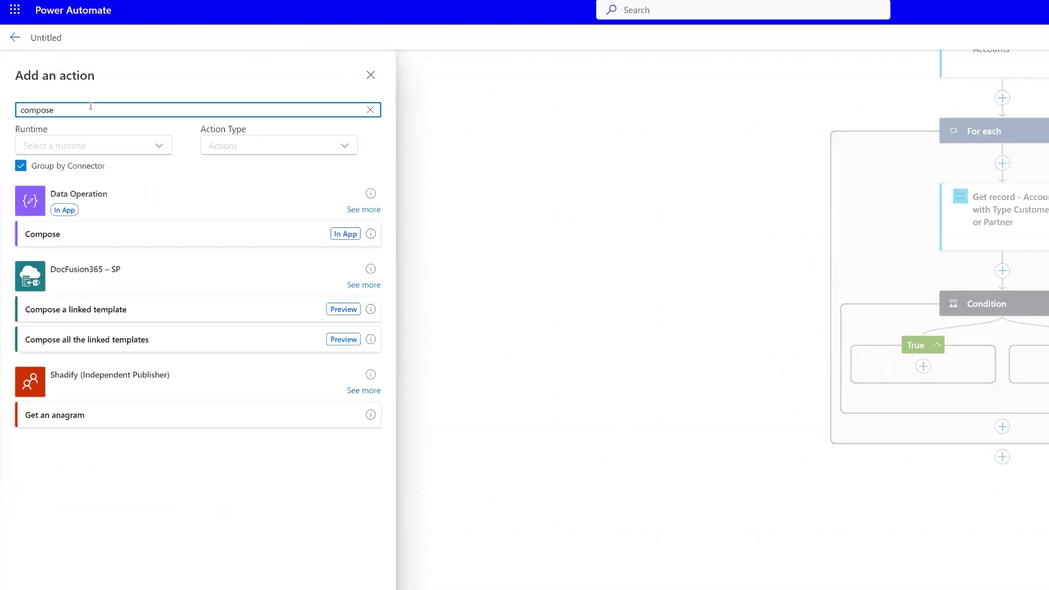
{"action": "left_click", "coordinate": [131, 234]}
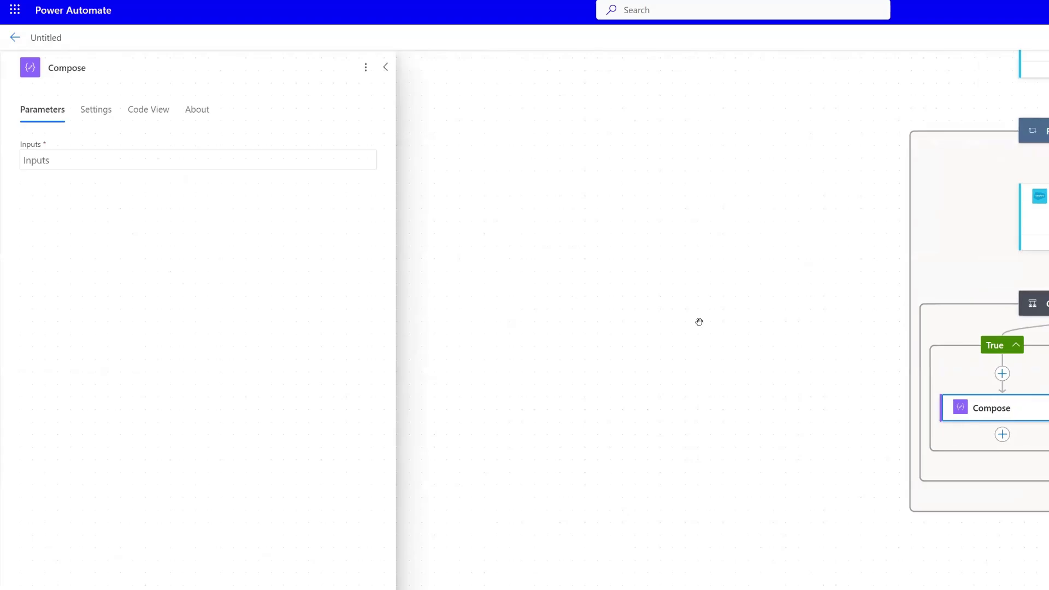
{"action": "left_click", "coordinate": [98, 160]}
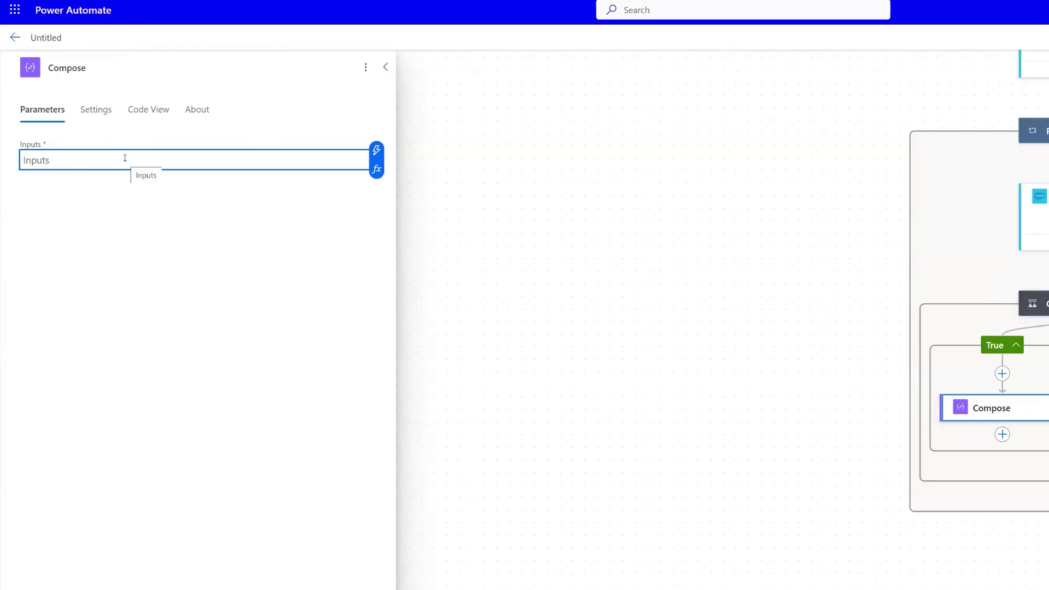
{"action": "left_click", "coordinate": [376, 153]}
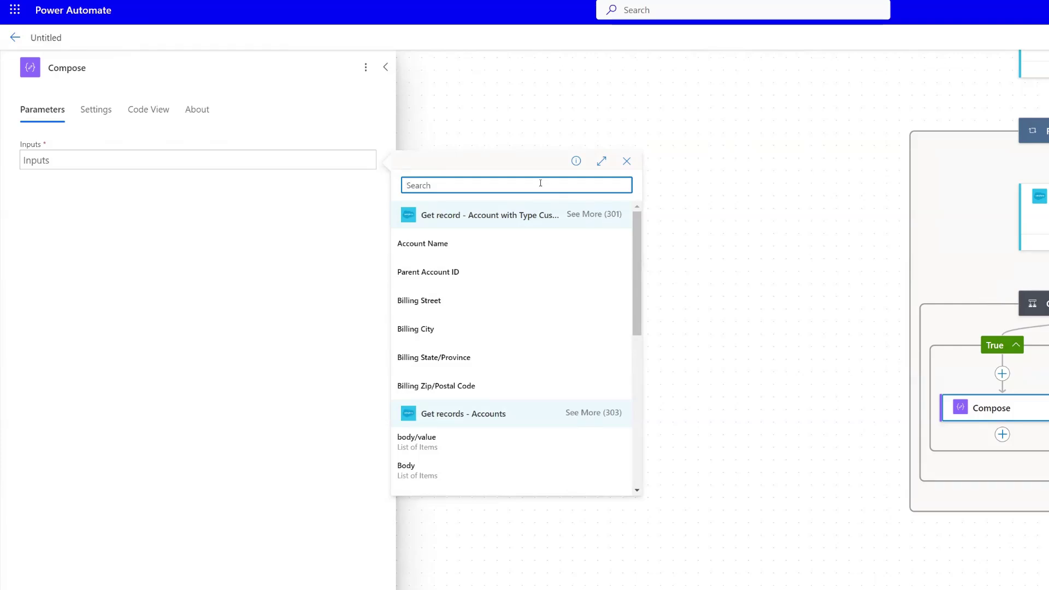
{"action": "type", "text": "company"}
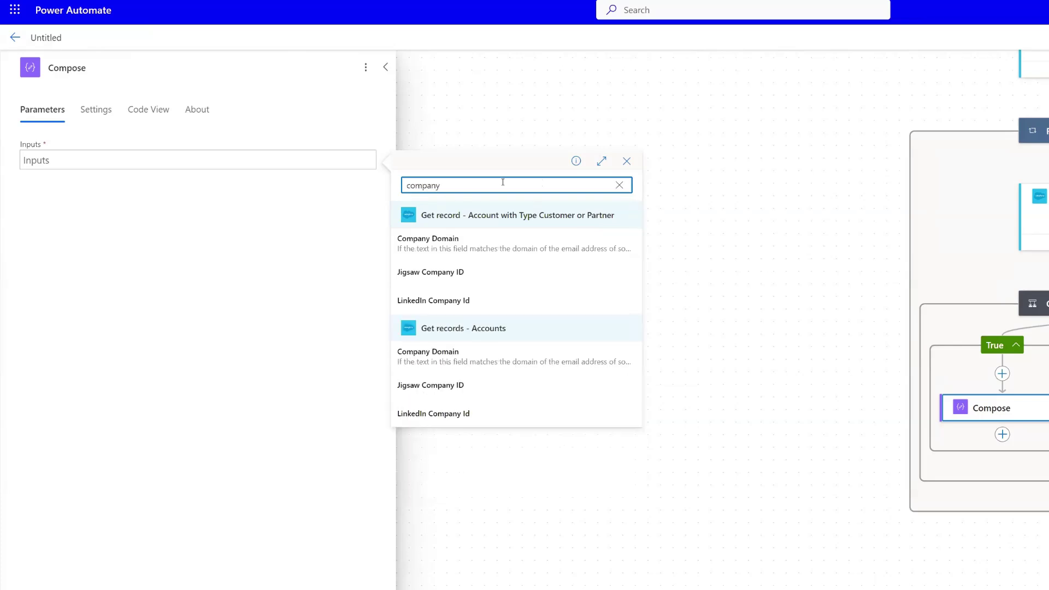
{"action": "left_click", "coordinate": [445, 243]}
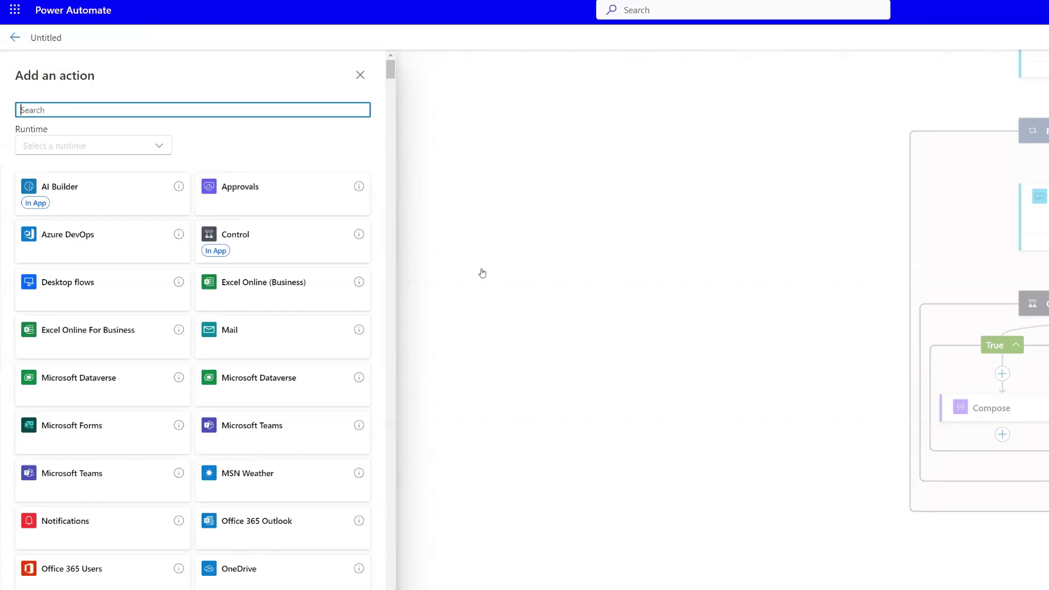
Step: Add an Excel 'Add a row into a table' step on OneDrive for Business, OneDrive library
{"action": "type", "text": "add a row"}
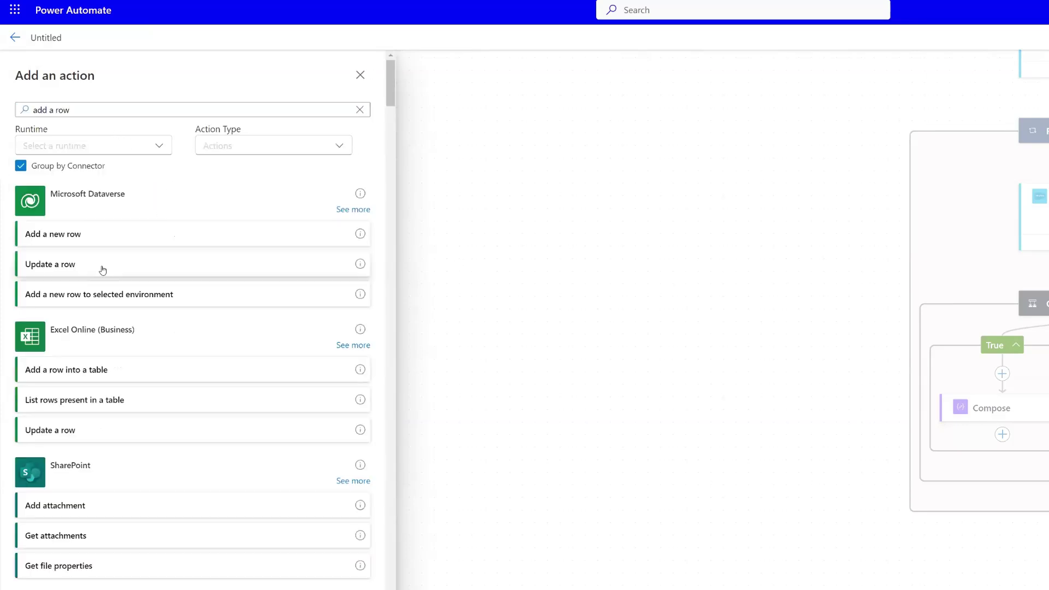
{"action": "left_click", "coordinate": [113, 370]}
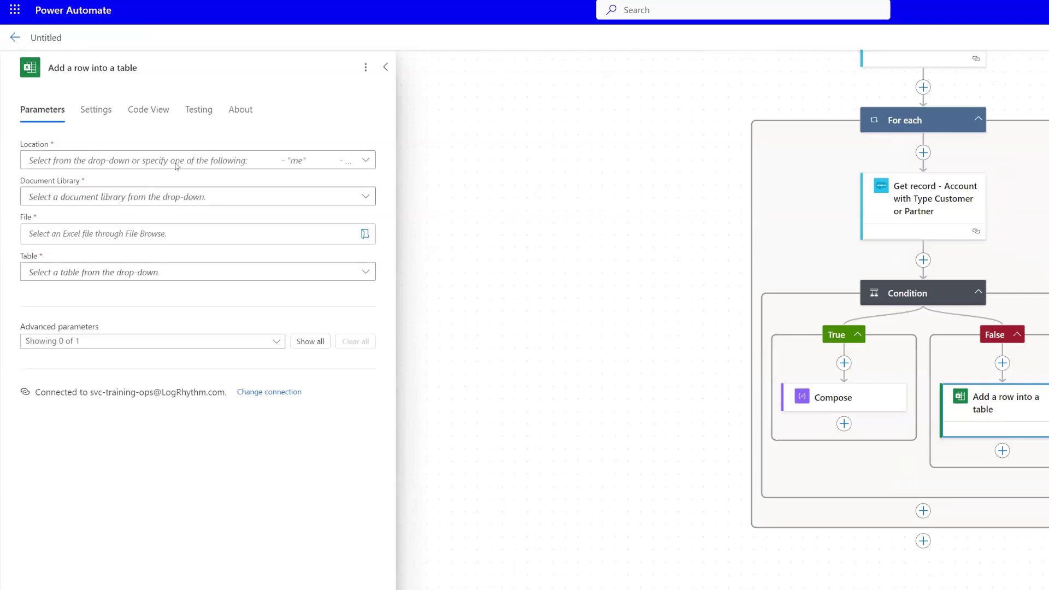
{"action": "left_click", "coordinate": [190, 160]}
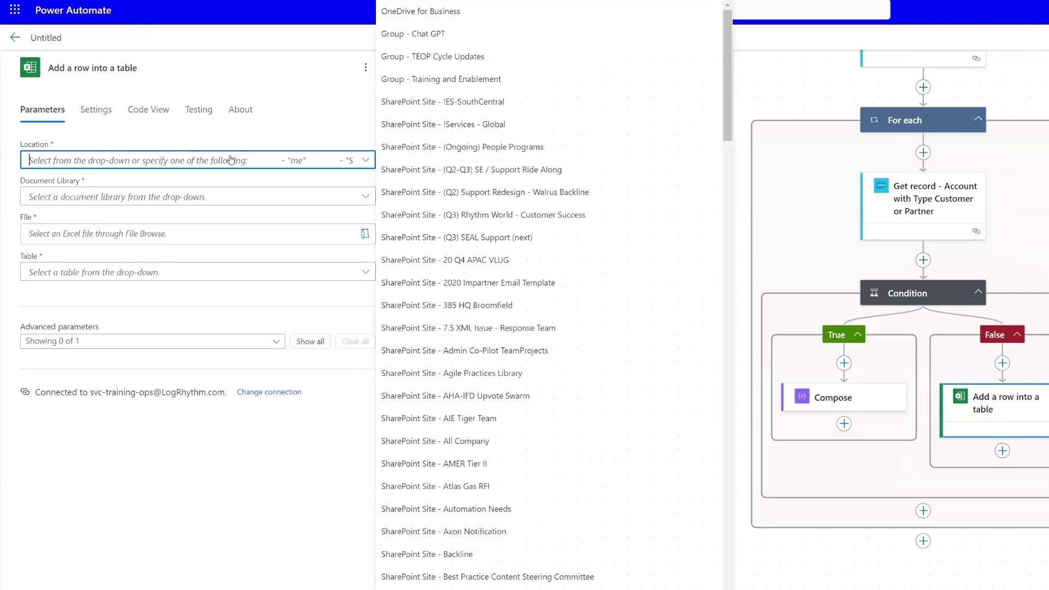
{"action": "left_click", "coordinate": [434, 11]}
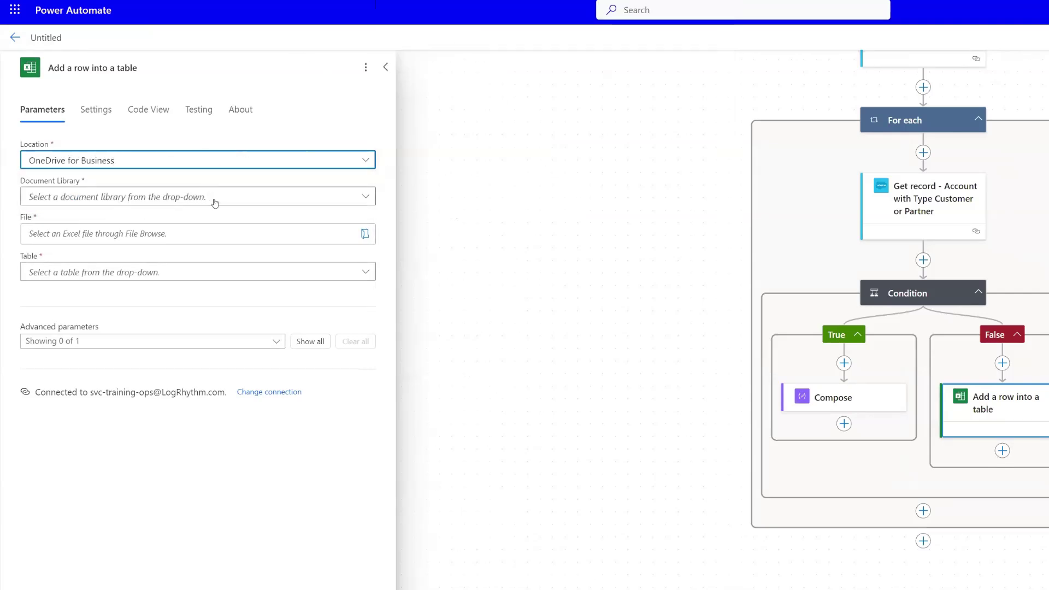
{"action": "left_click", "coordinate": [284, 197]}
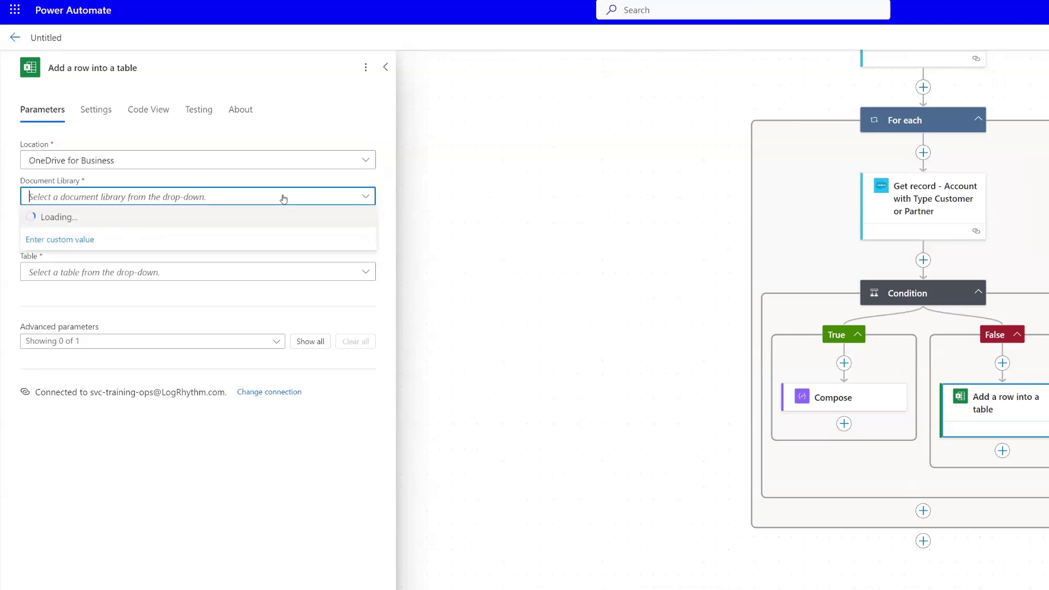
{"action": "left_click", "coordinate": [71, 221]}
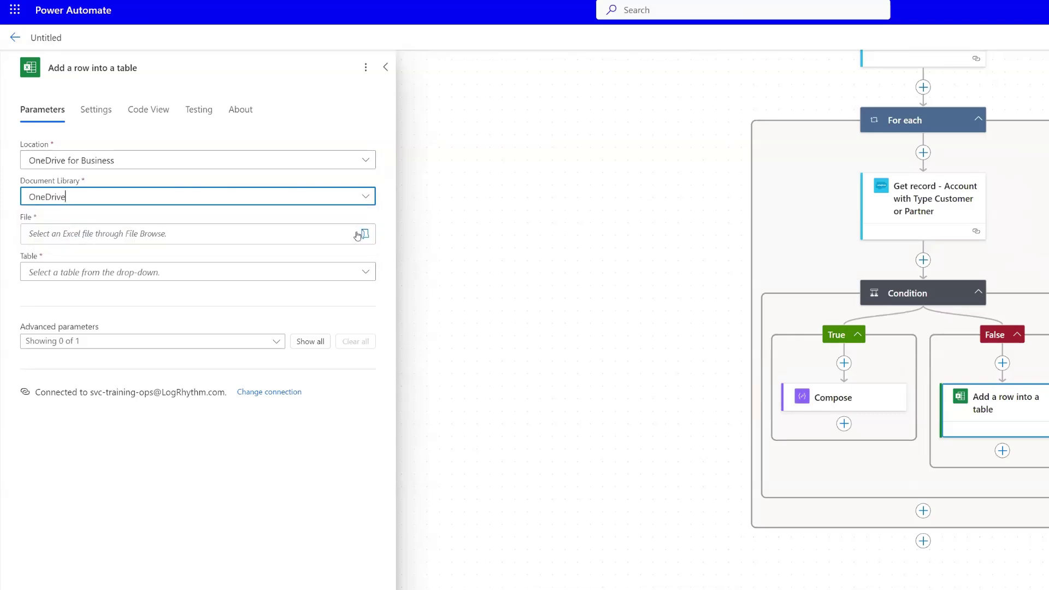
Step: Target Salesforce_Accounts_No_Company_Domain.xlsx, Table1, and show all its column fields
{"action": "left_click", "coordinate": [362, 234]}
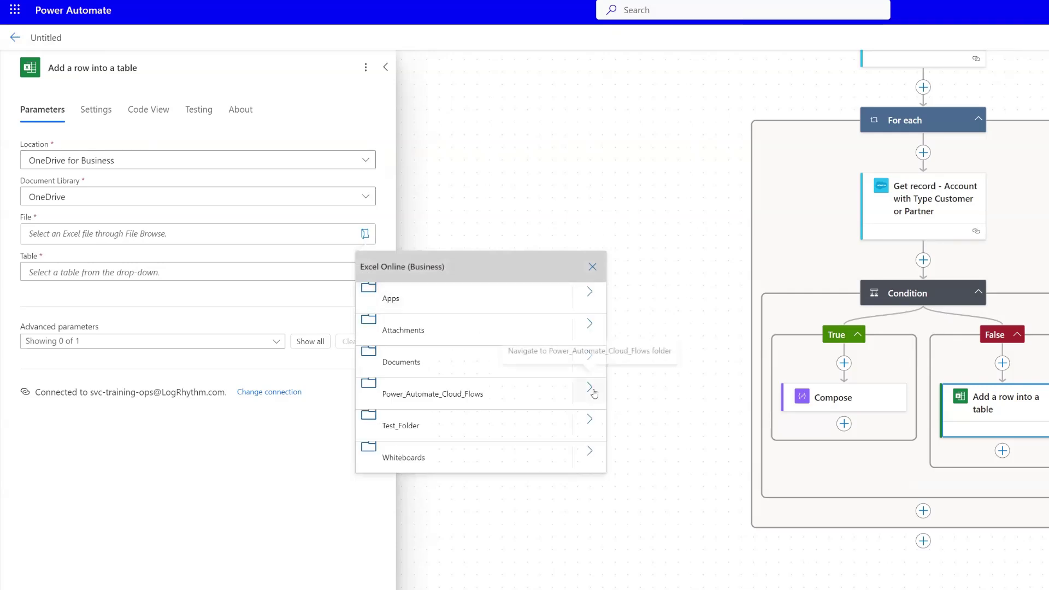
{"action": "left_click", "coordinate": [590, 389]}
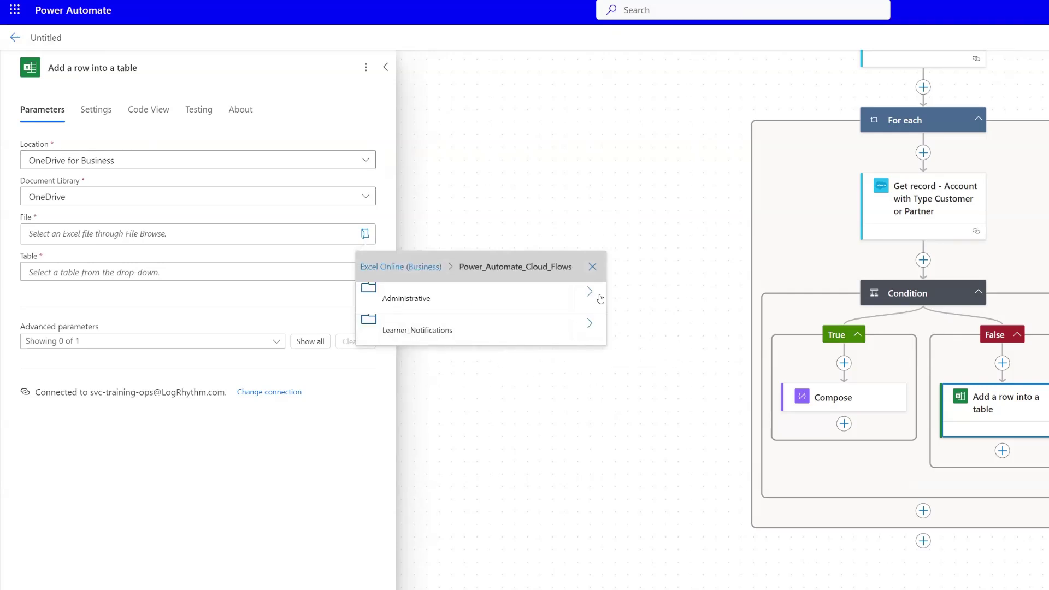
{"action": "left_click", "coordinate": [595, 295]}
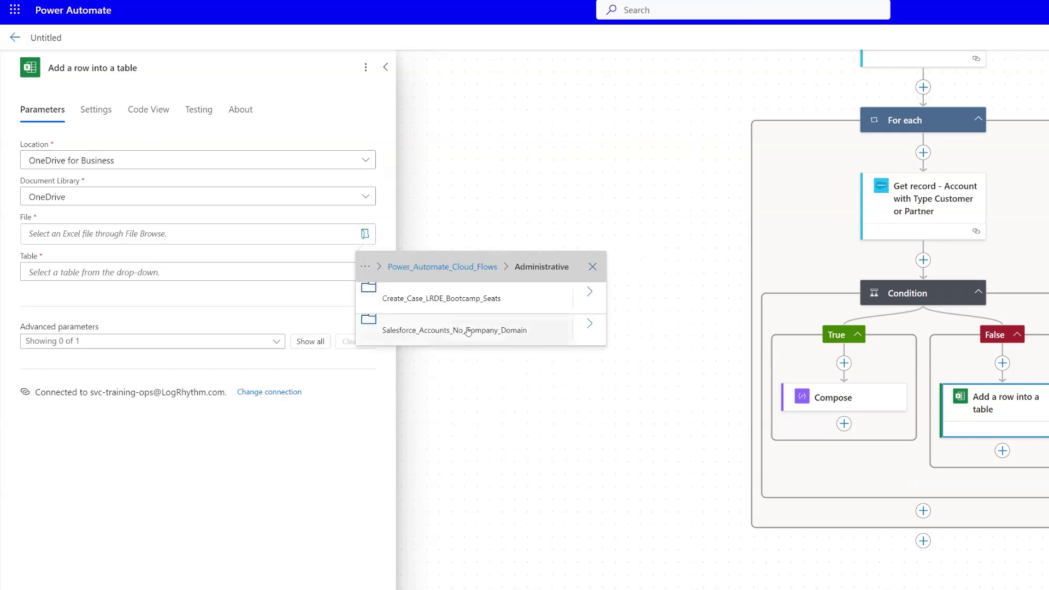
{"action": "left_click", "coordinate": [593, 329]}
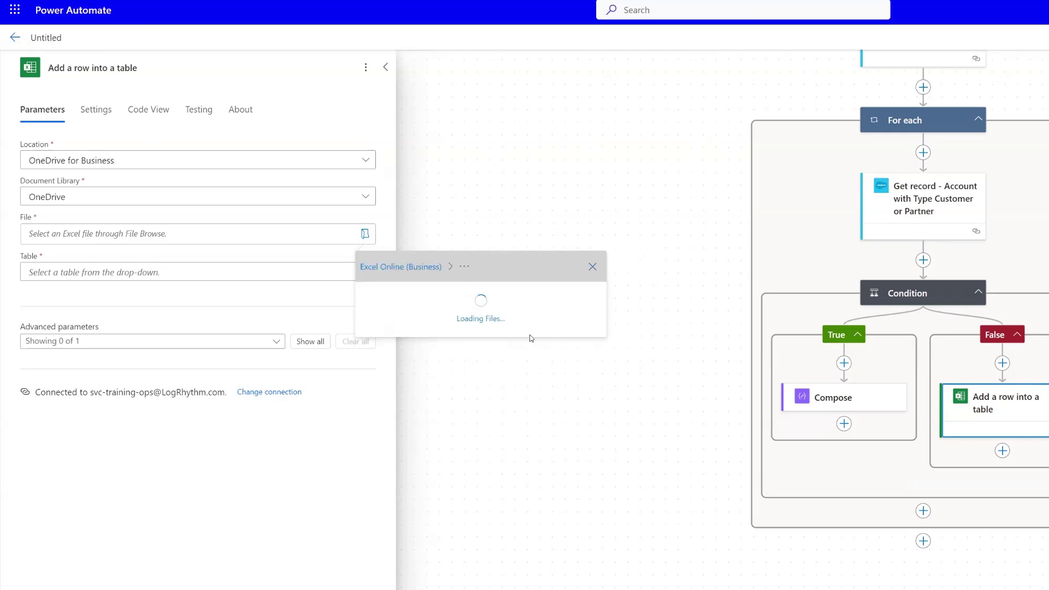
{"action": "left_click", "coordinate": [462, 305]}
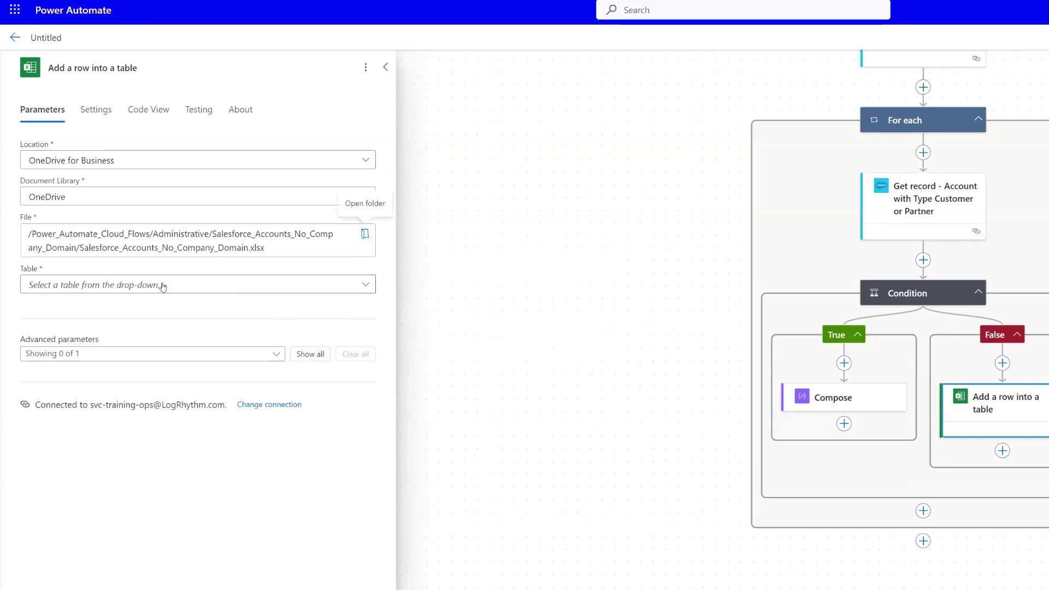
{"action": "left_click", "coordinate": [162, 285]}
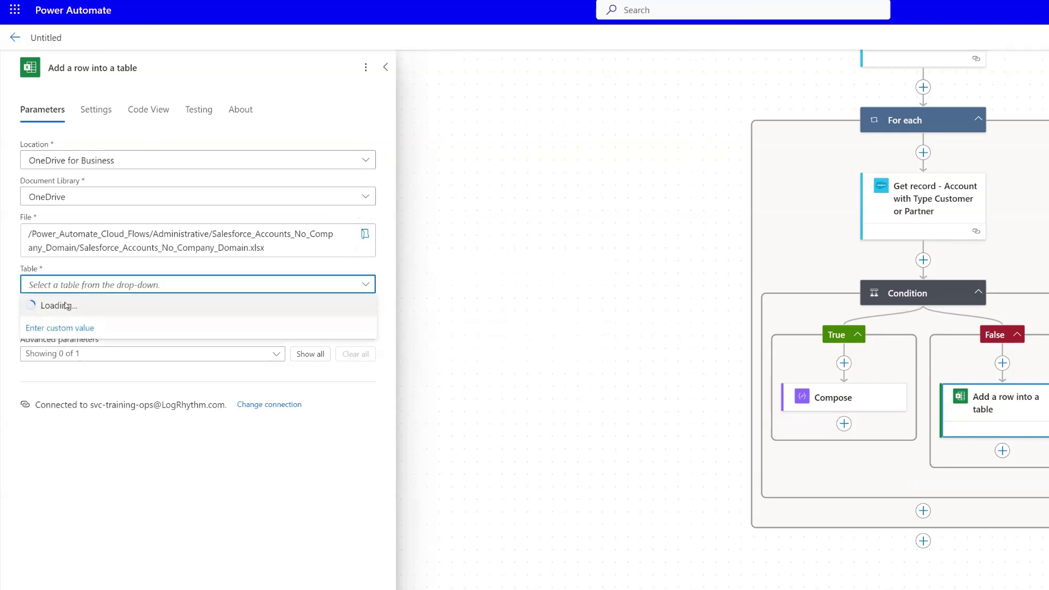
{"action": "left_click", "coordinate": [64, 305]}
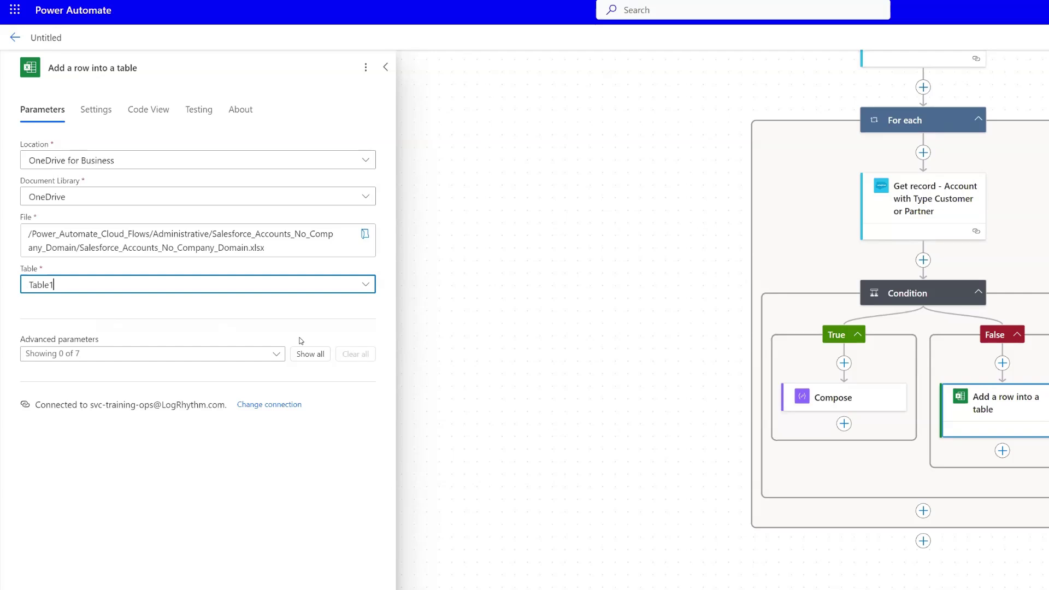
{"action": "left_click", "coordinate": [316, 354]}
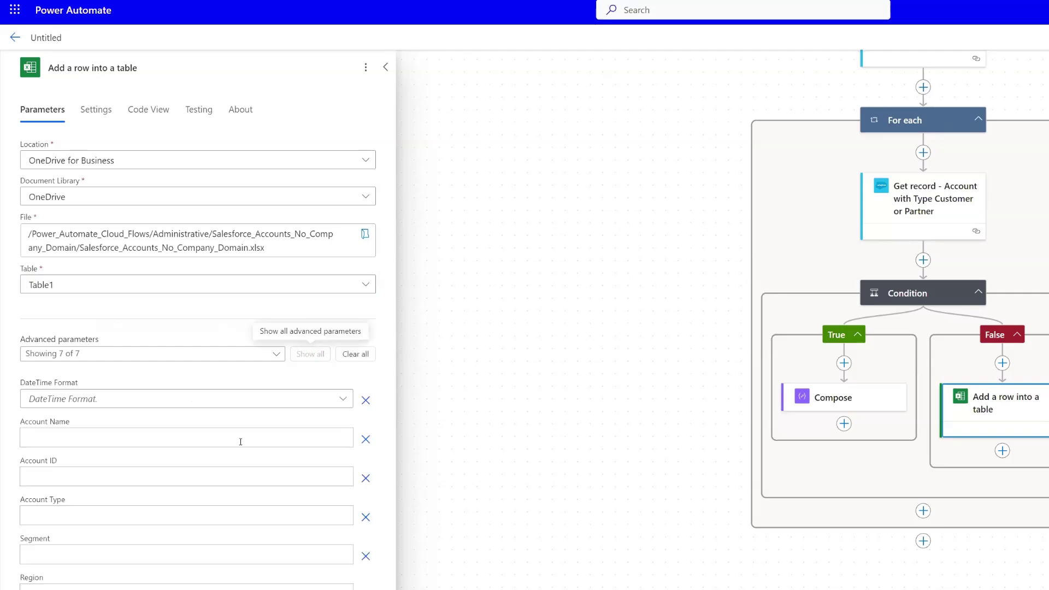
Step: Map the Account Name, Account ID and Account Type columns to the Get record values
{"action": "left_click", "coordinate": [207, 439]}
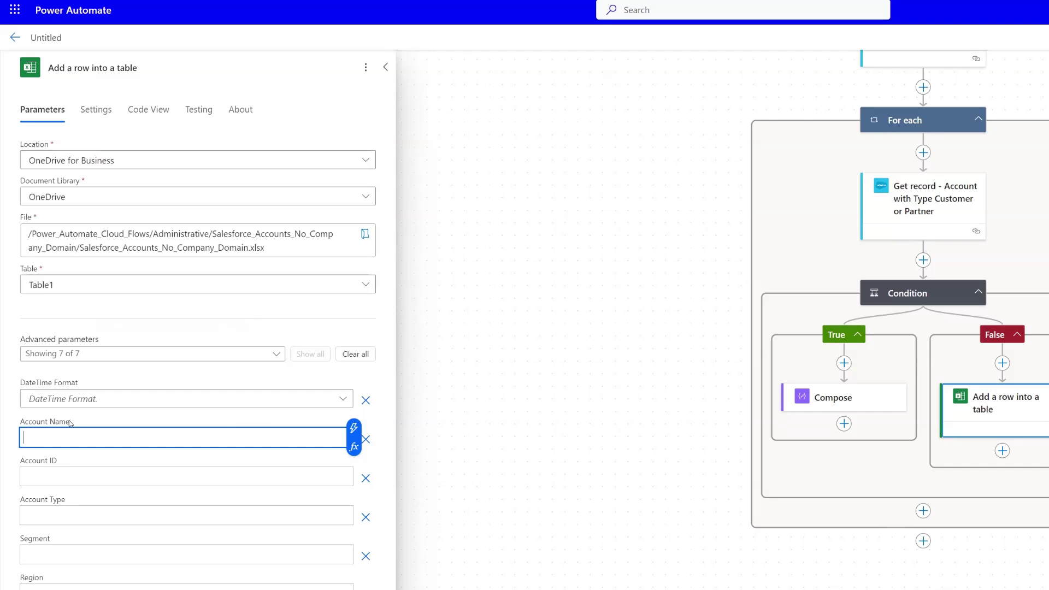
{"action": "left_click", "coordinate": [354, 429]}
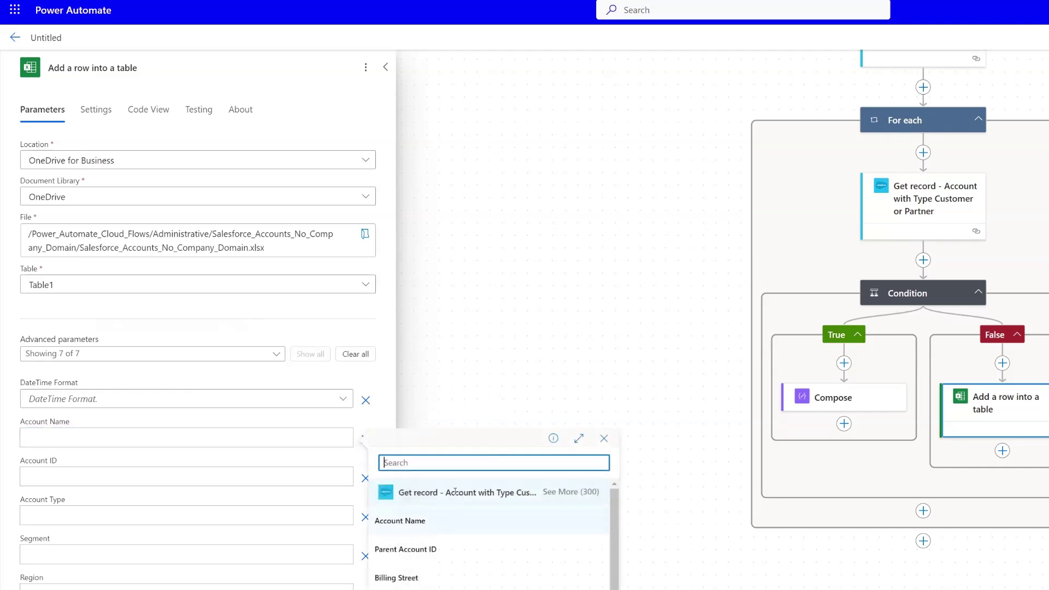
{"action": "left_click", "coordinate": [410, 524]}
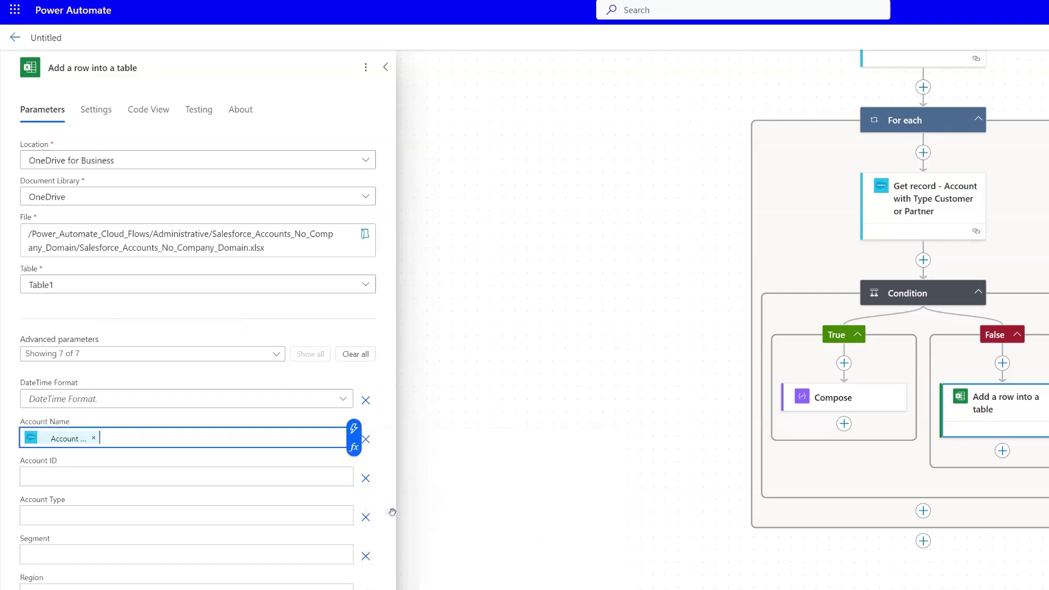
{"action": "left_click", "coordinate": [314, 478]}
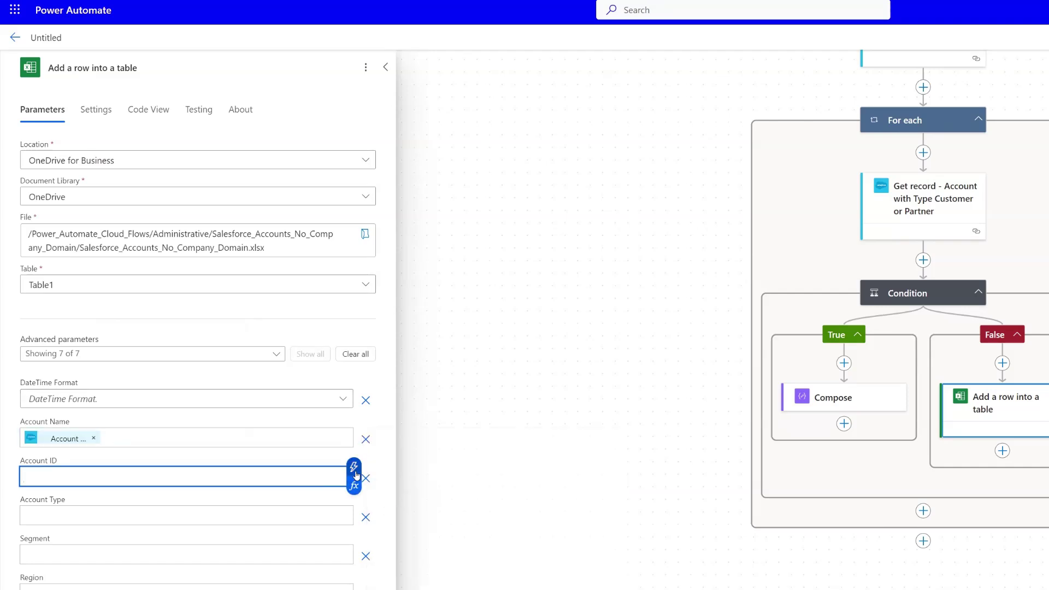
{"action": "left_click", "coordinate": [354, 468]}
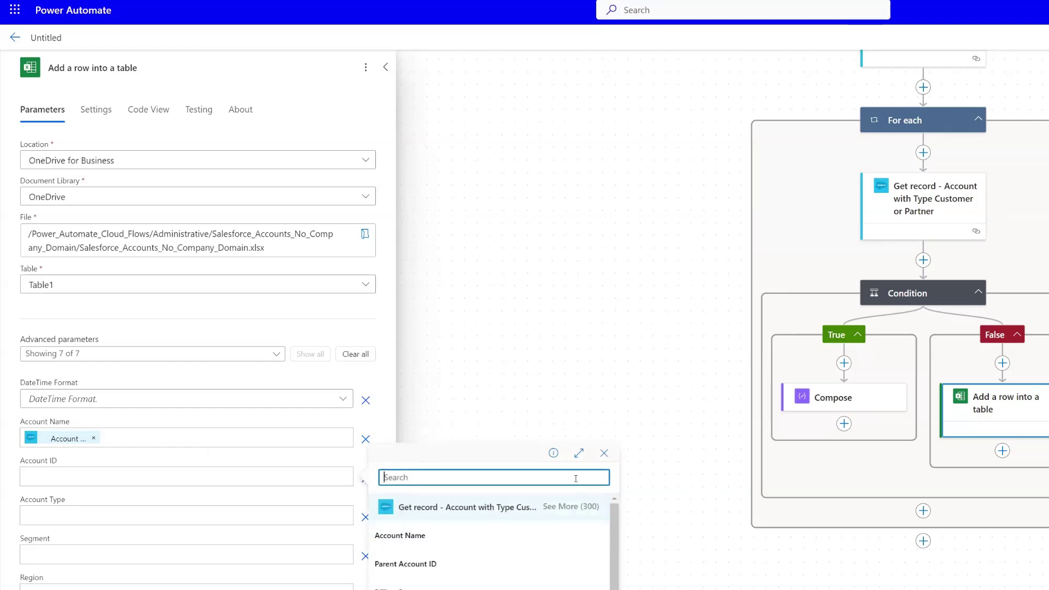
{"action": "type", "text": "account"}
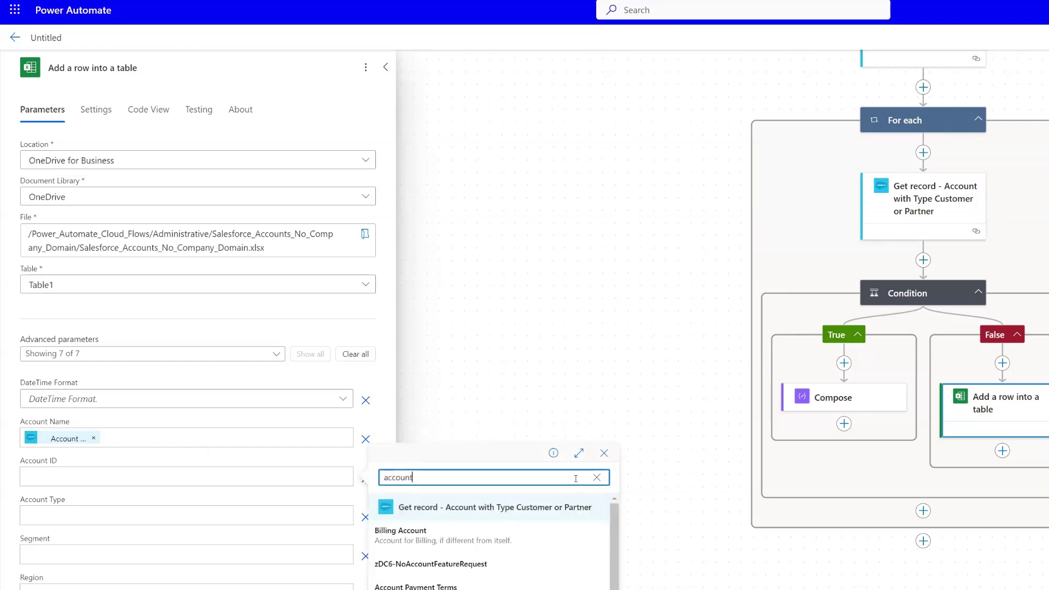
{"action": "type", "text": " id"}
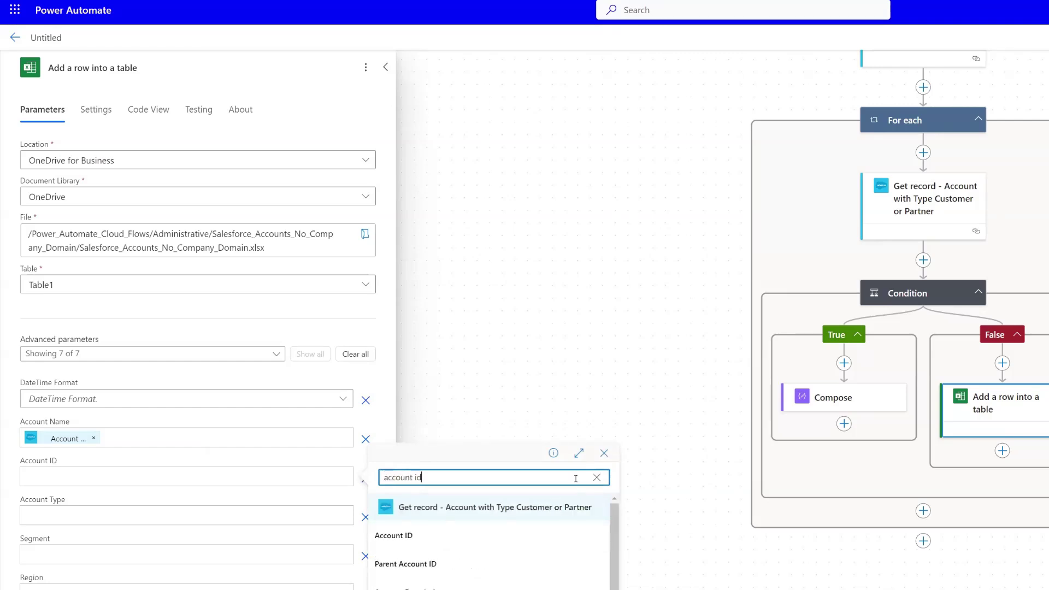
{"action": "left_click", "coordinate": [459, 542]}
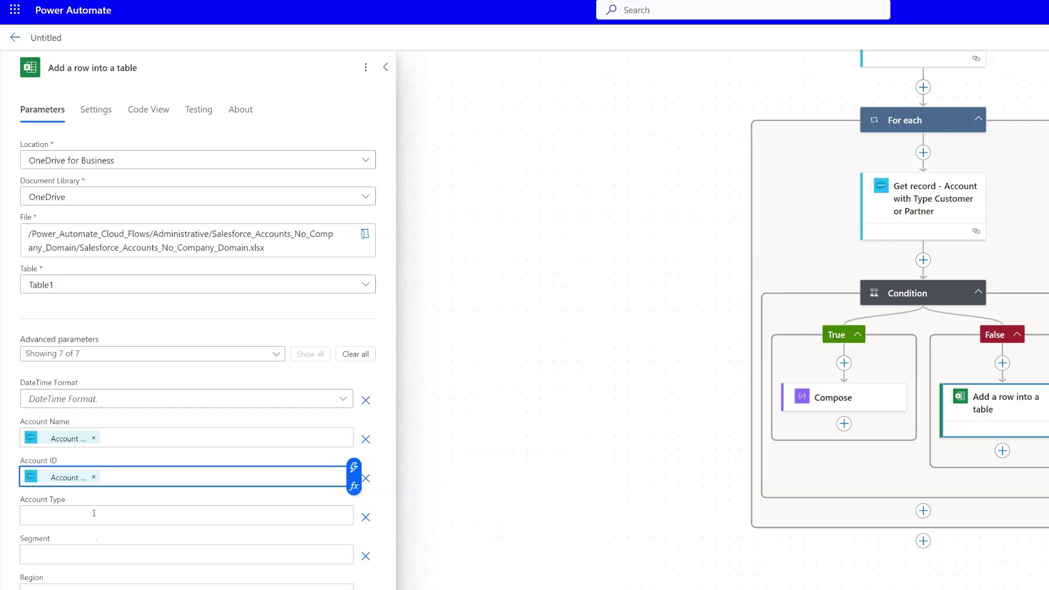
{"action": "left_click", "coordinate": [94, 514]}
{"action": "left_click", "coordinate": [354, 507]}
{"action": "type", "text": "typ"}
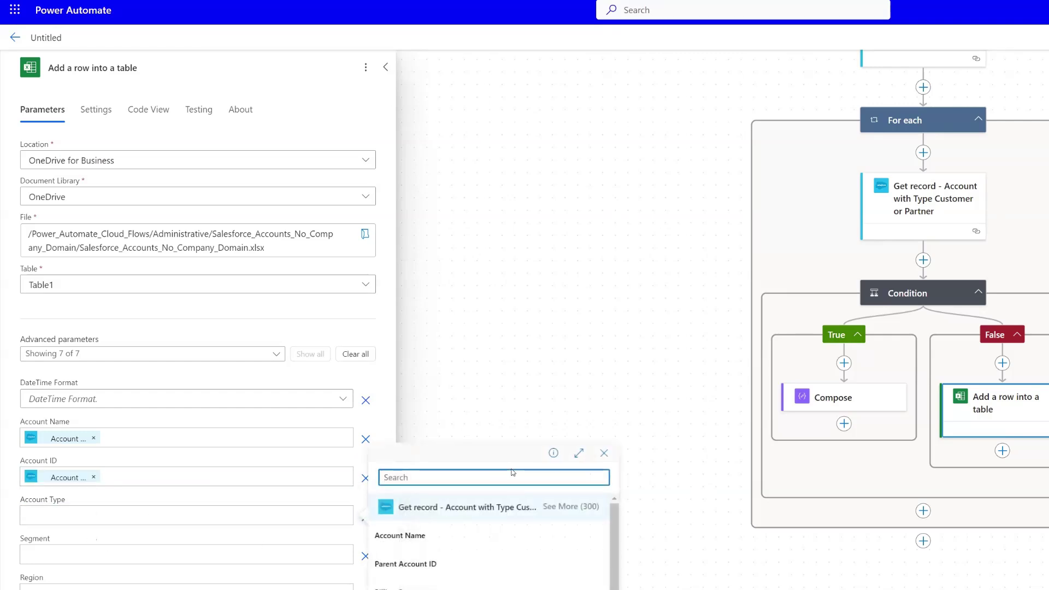
{"action": "type", "text": "e"}
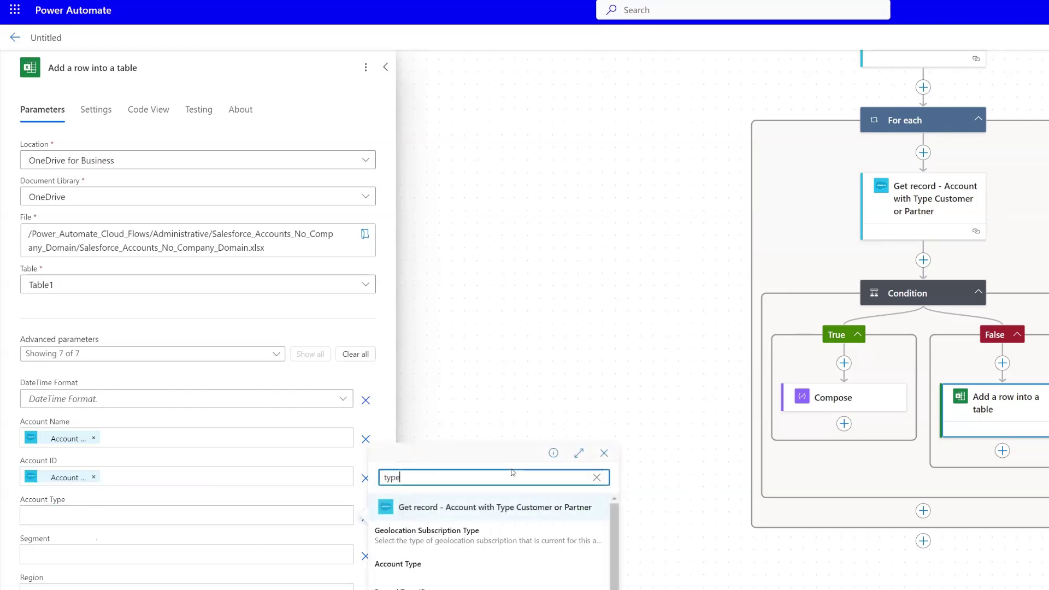
{"action": "left_click", "coordinate": [432, 564]}
Step: Map the Segment and Region columns to the record's Segment and Region values
{"action": "left_click", "coordinate": [107, 552]}
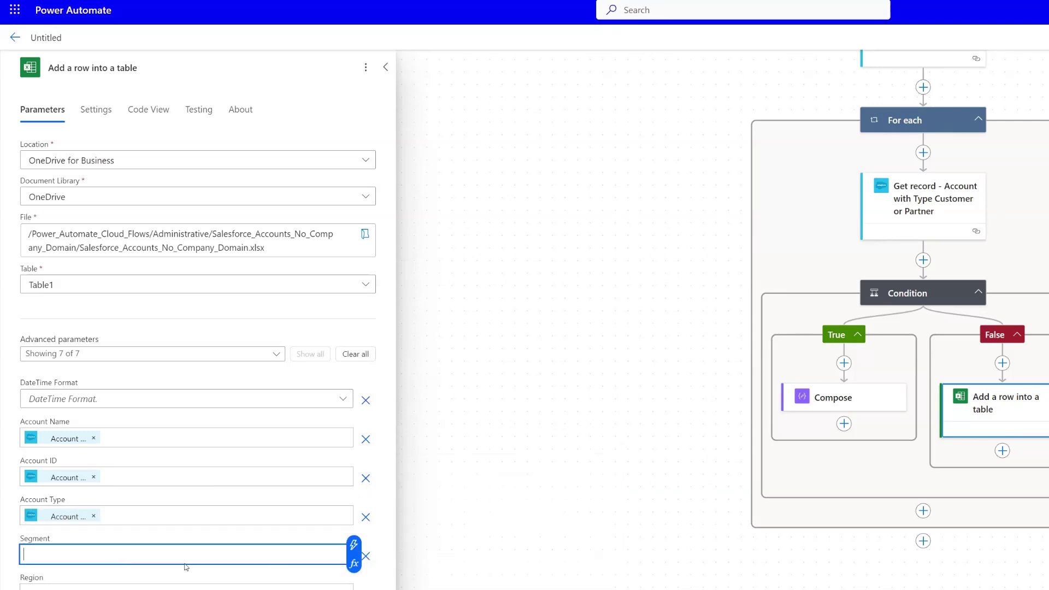
{"action": "left_click", "coordinate": [354, 545]}
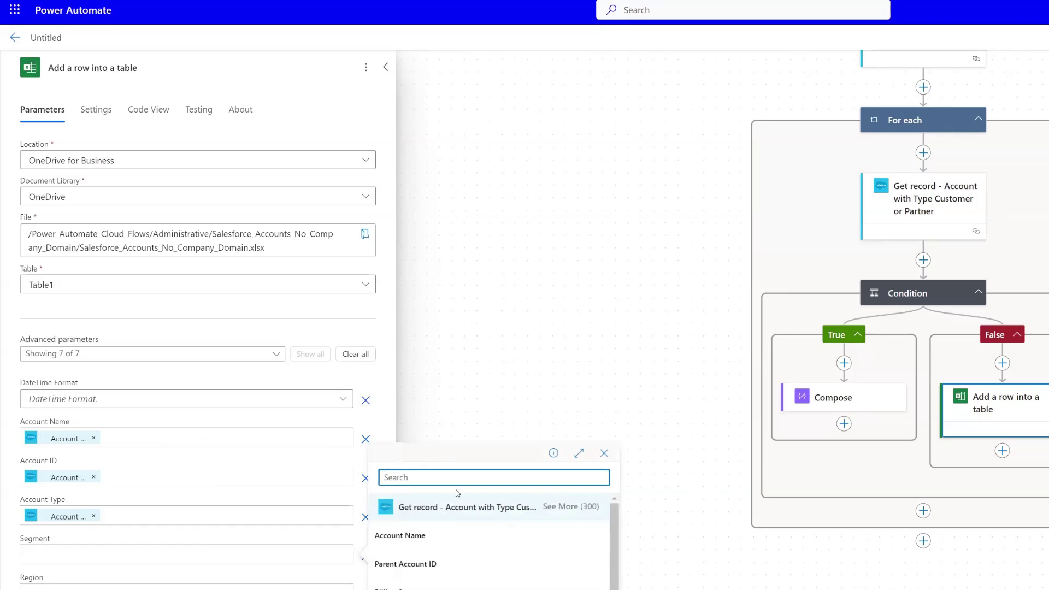
{"action": "type", "text": "seg"}
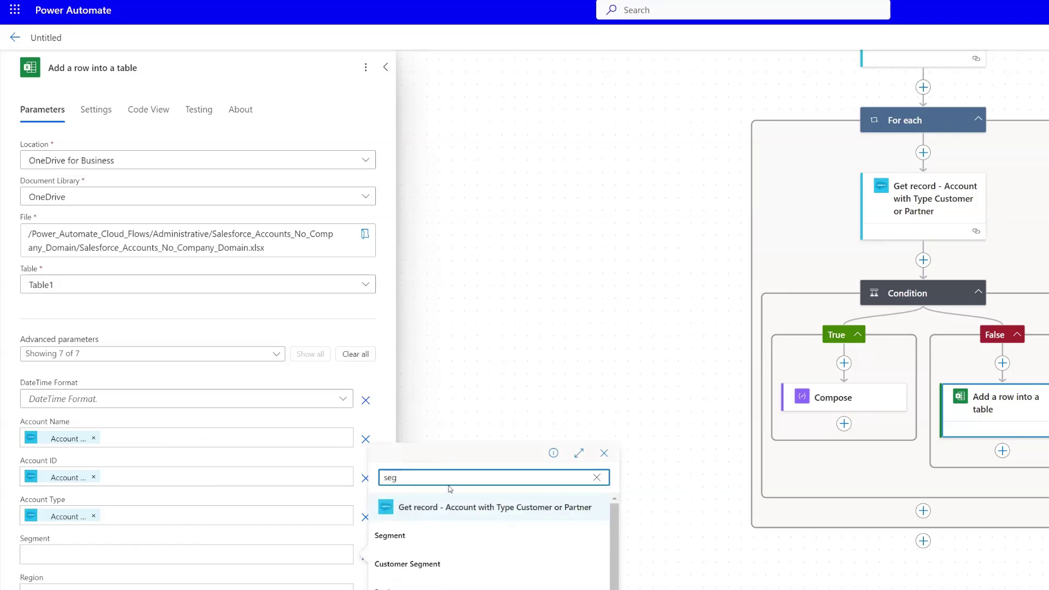
{"action": "left_click", "coordinate": [424, 536]}
{"action": "left_click", "coordinate": [259, 583]}
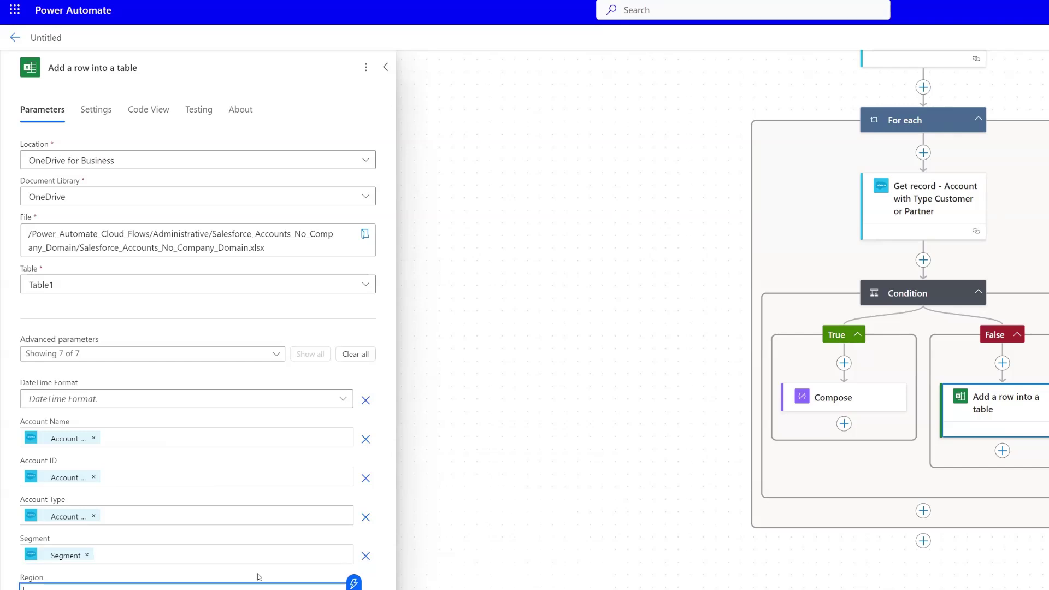
{"action": "left_click", "coordinate": [354, 582]}
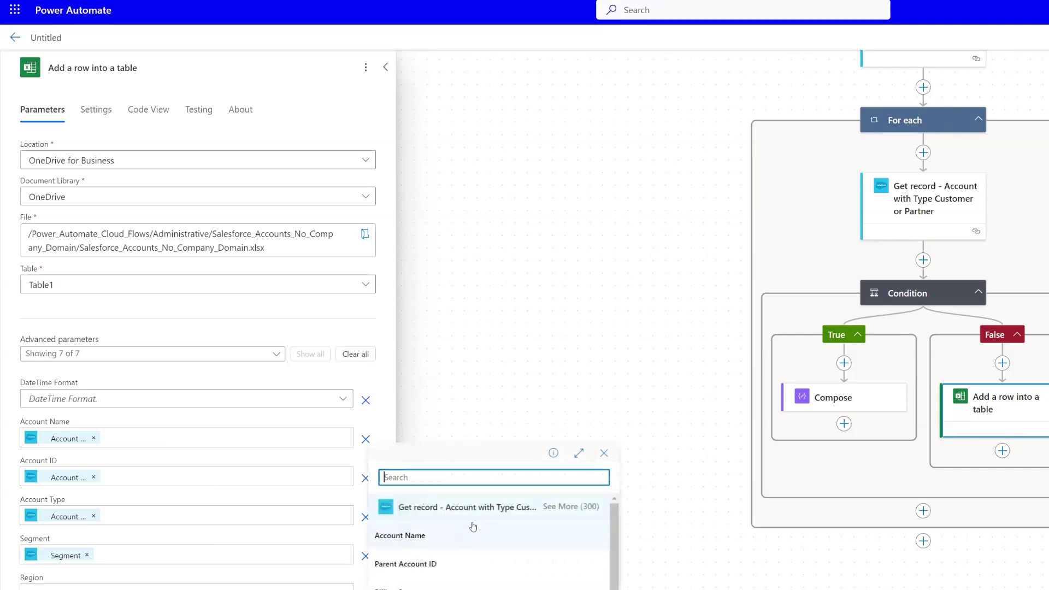
{"action": "type", "text": "region"}
{"action": "left_click", "coordinate": [473, 531]}
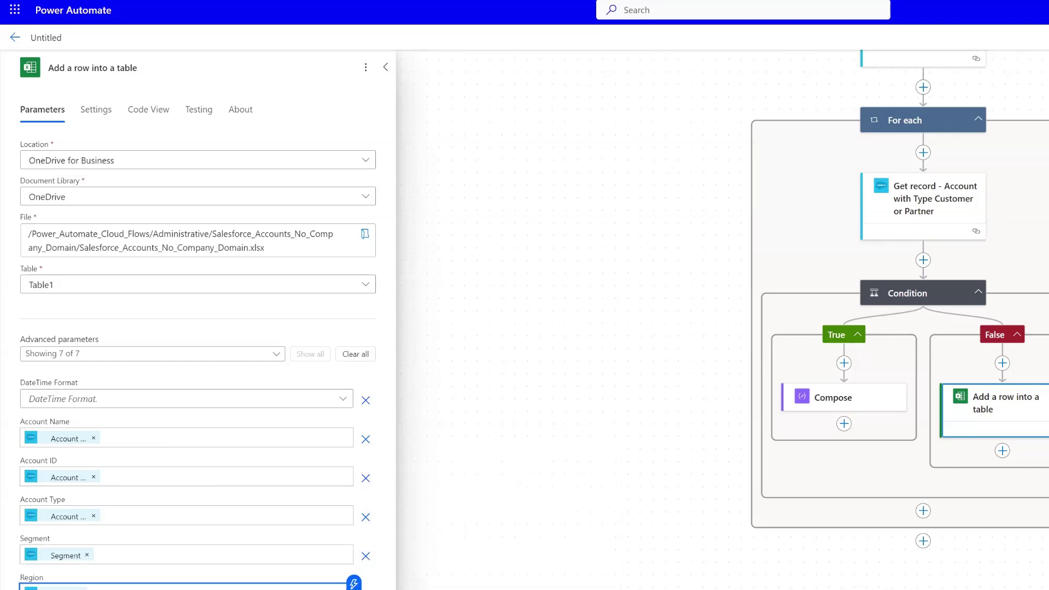
{"action": "left_click", "coordinate": [401, 587]}
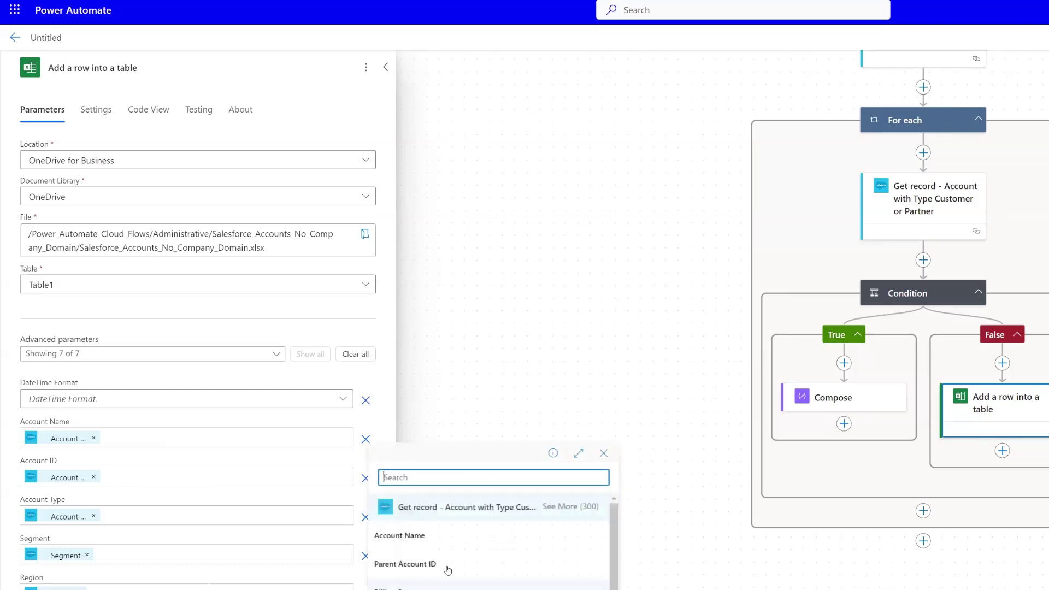
{"action": "type", "text": "sub"}
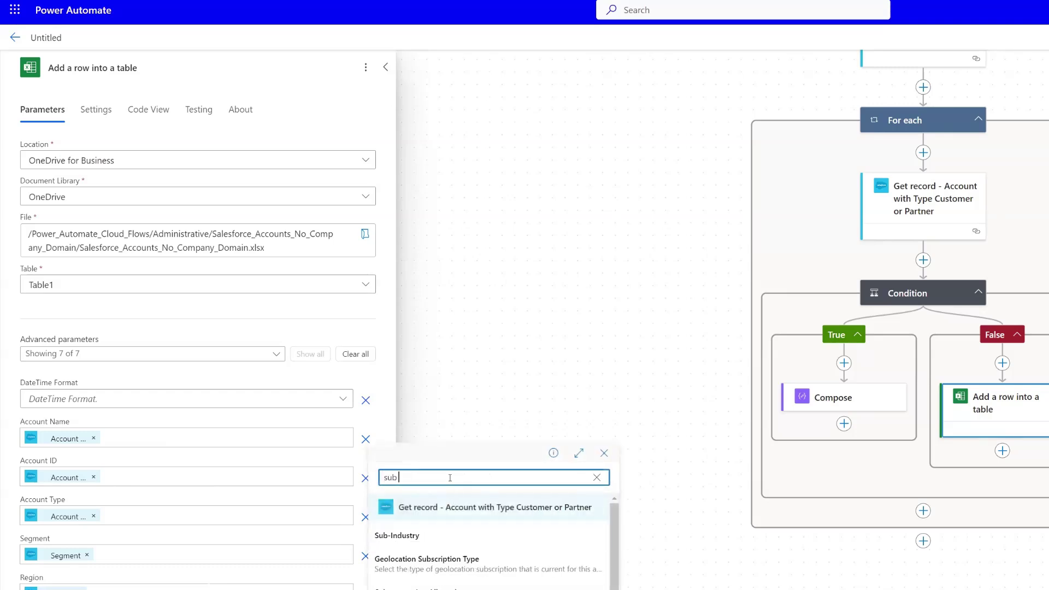
{"action": "key", "text": "Escape"}
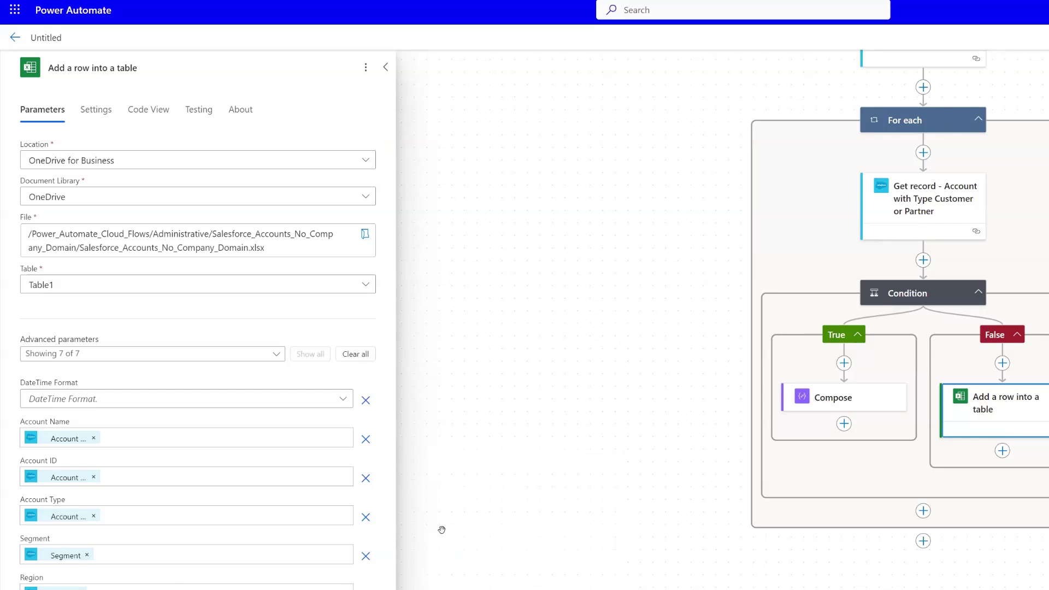
{"action": "scroll", "coordinate": [740, 395], "scroll_direction": "up", "scroll_amount": 2}
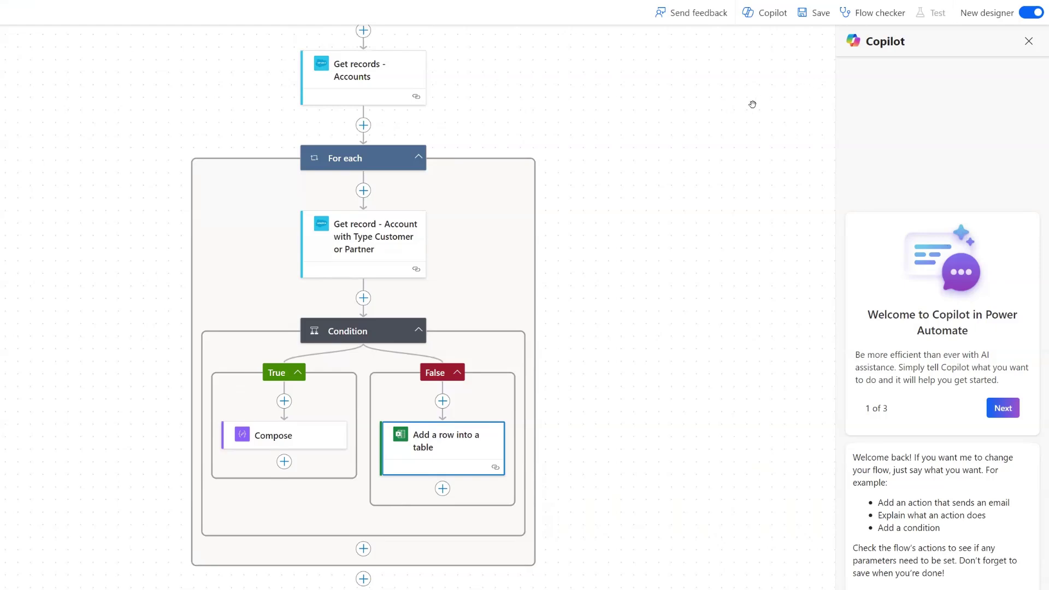
Step: Save the flow
{"action": "left_click", "coordinate": [807, 12]}
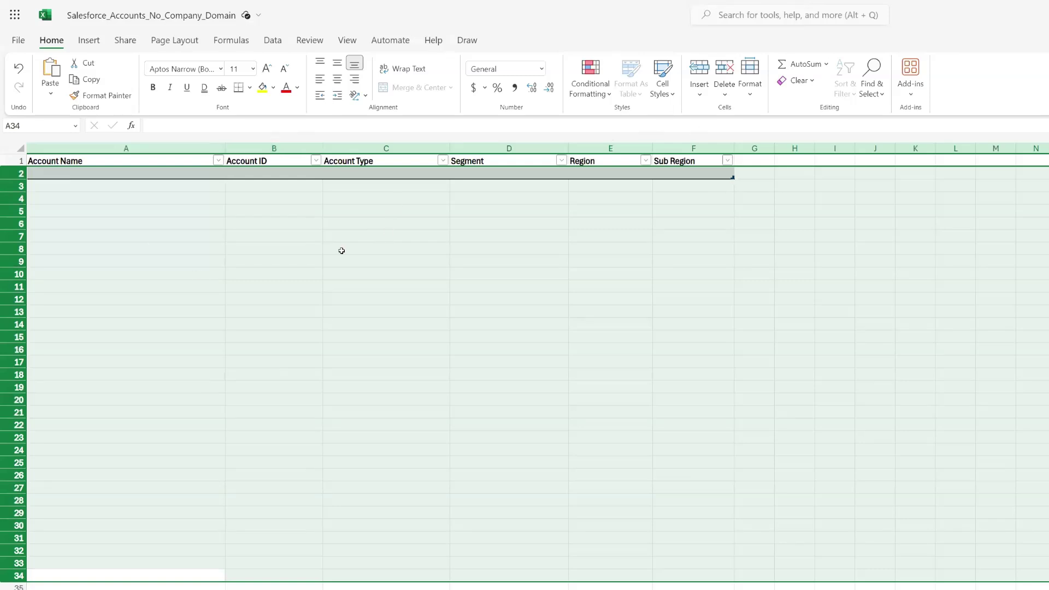
{"action": "left_click", "coordinate": [241, 199]}
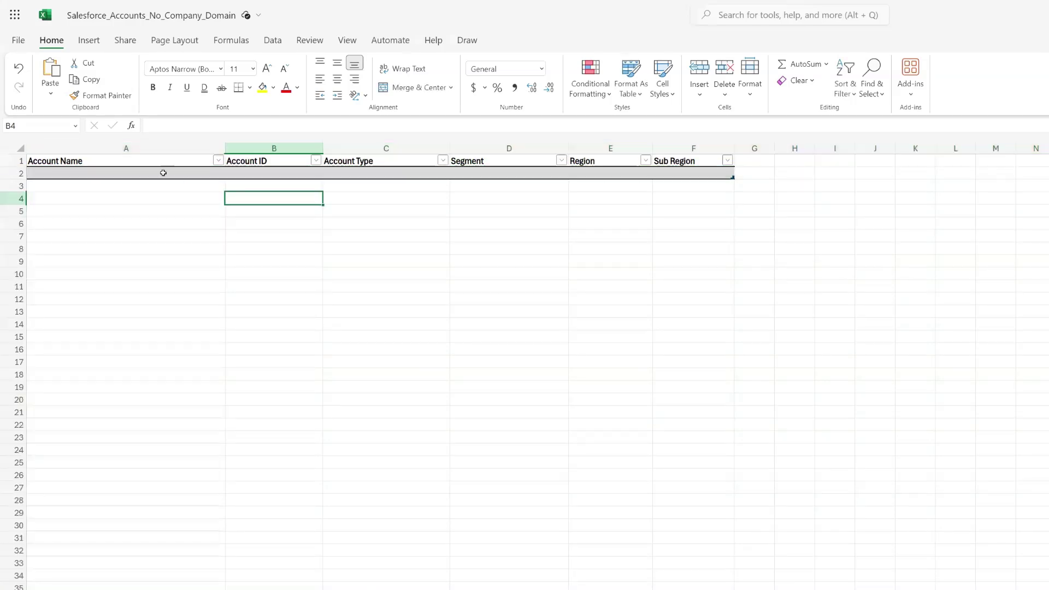
{"action": "left_click", "coordinate": [159, 173]}
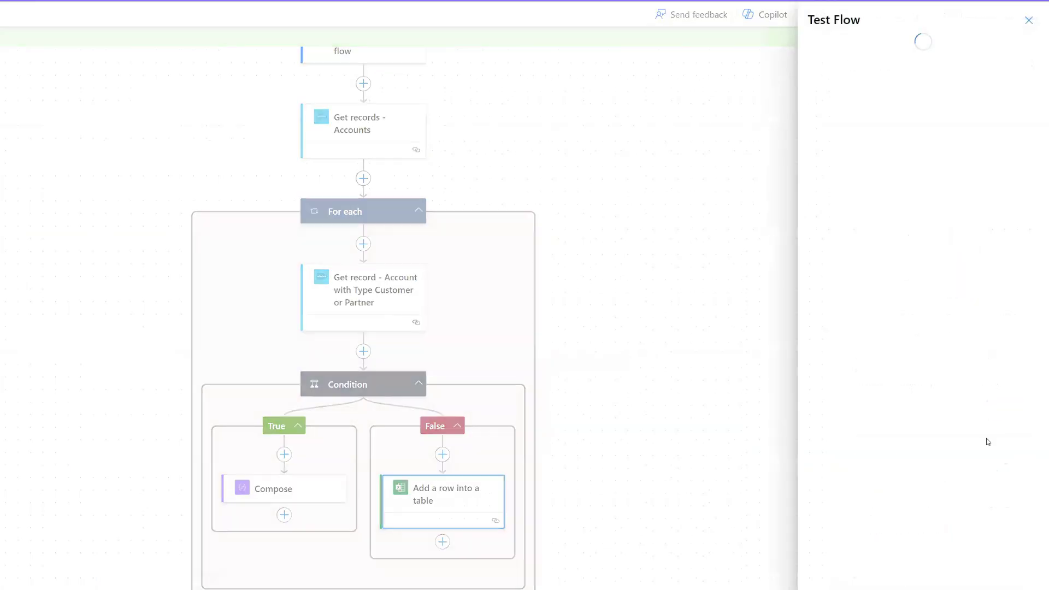
Step: Start a manual test run of the flow, then dismiss the success confirmation
{"action": "left_click", "coordinate": [831, 48]}
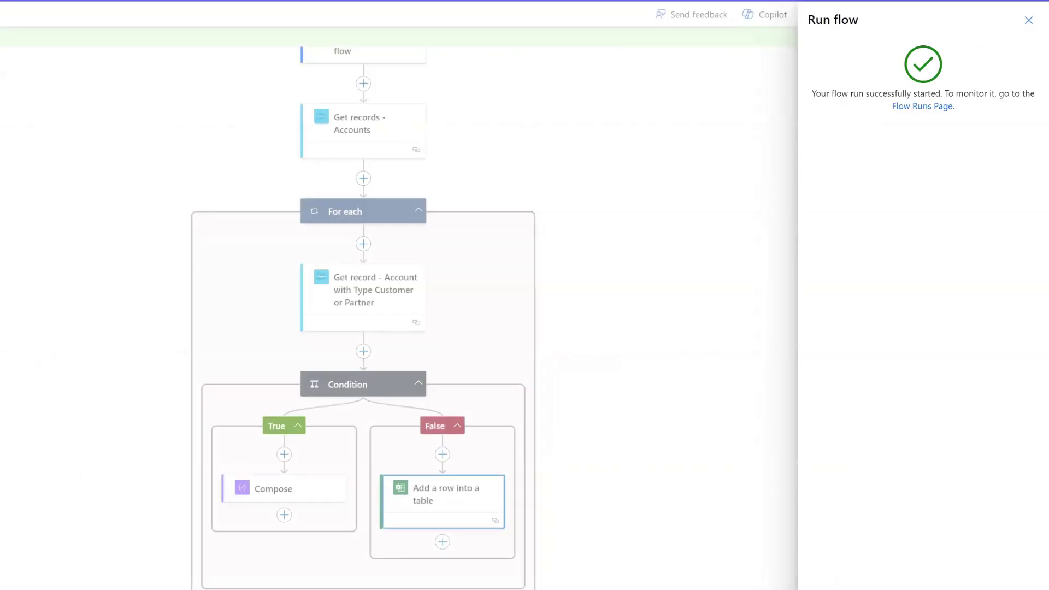
{"action": "left_click", "coordinate": [675, 525]}
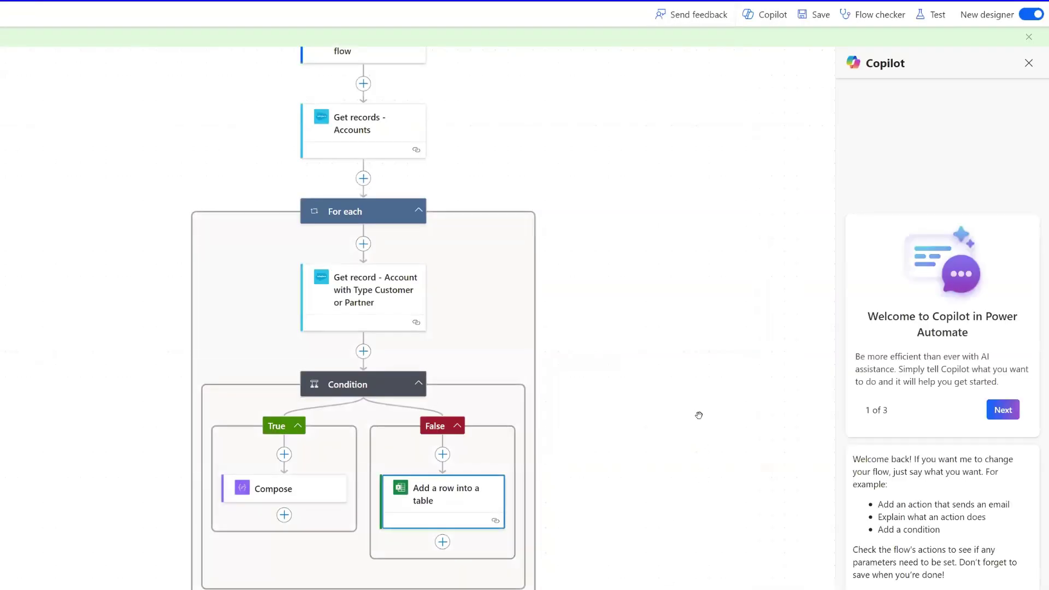